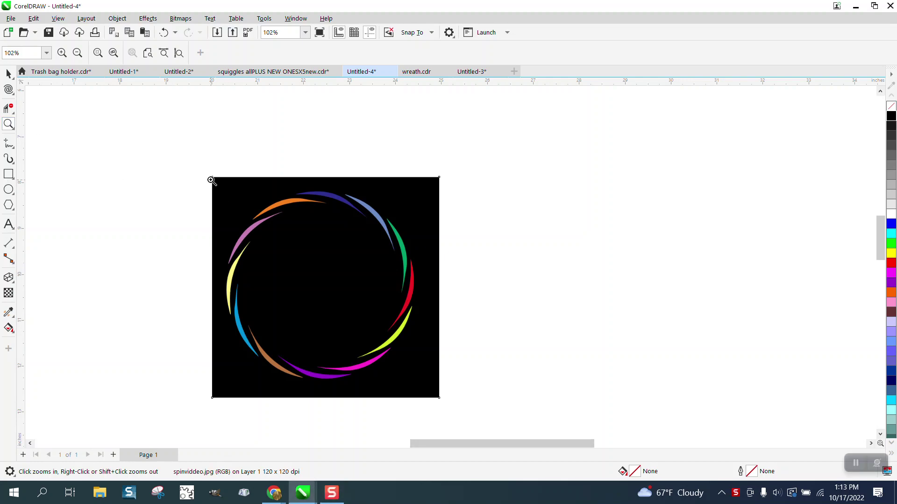
Zoom in to inspect the wheel's top arcs, then drag the bitmap to the right.
drag(211, 180, 491, 422)
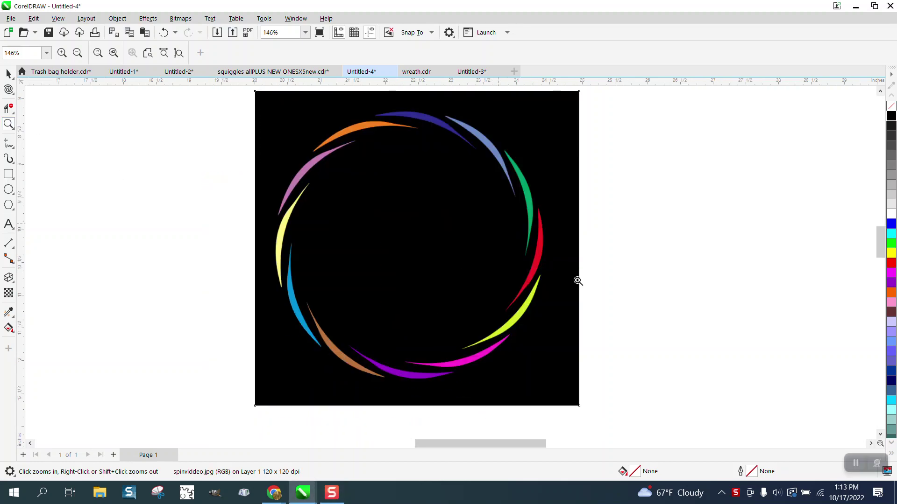
scroll(578, 281, up, 3)
scroll(532, 266, down, 6)
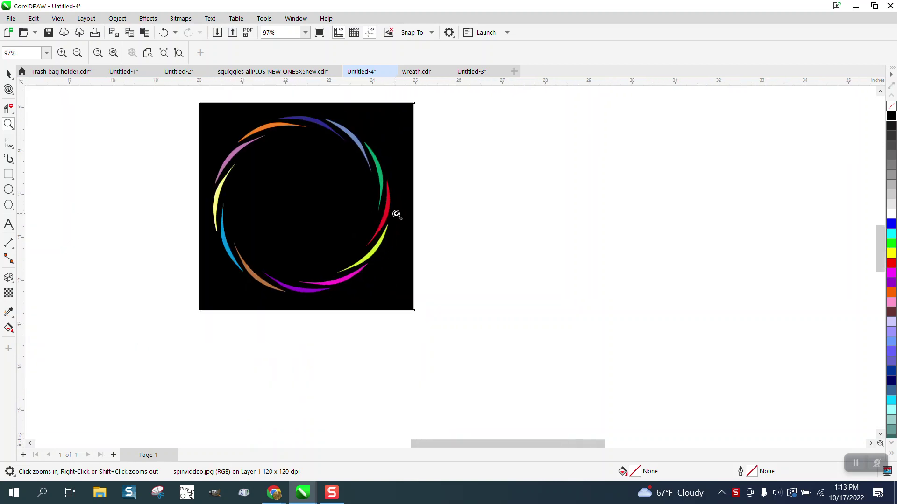
drag(261, 116, 330, 138)
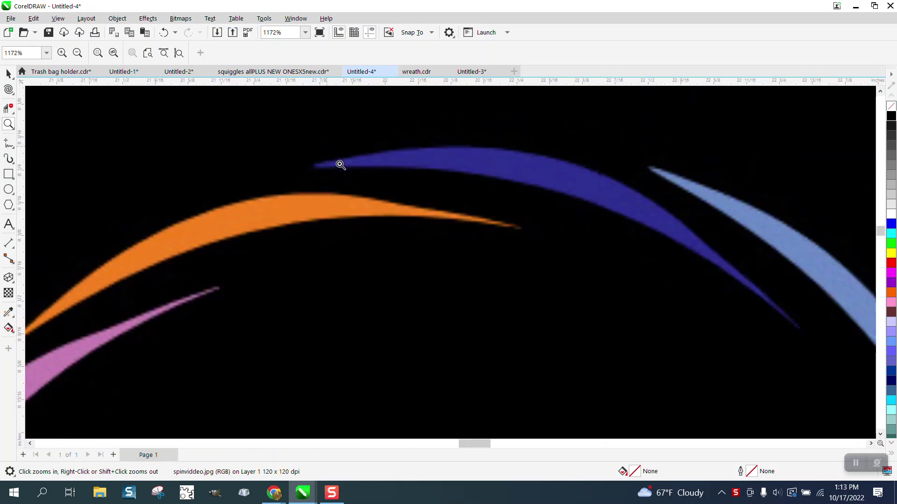
scroll(341, 164, down, 4)
scroll(366, 179, down, 3)
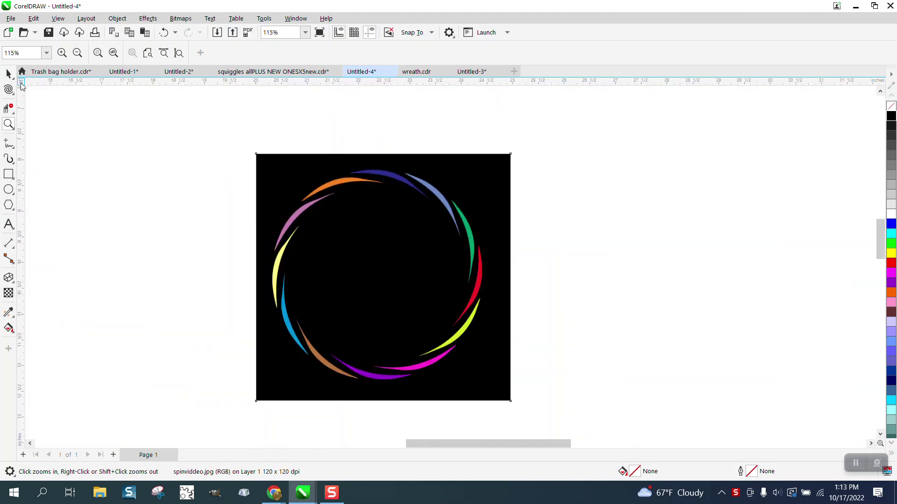
click(10, 74)
drag(350, 224, 667, 197)
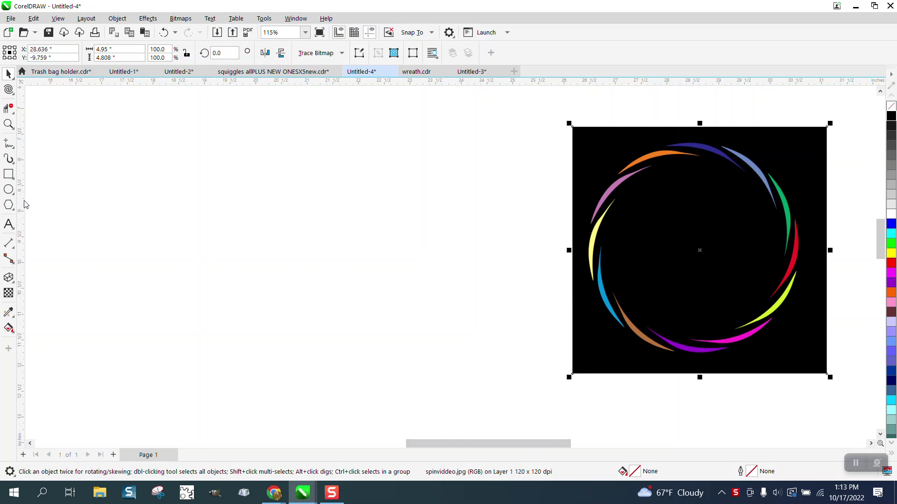
Place a vertical guide at 20 and a horizontal guide at -14.
drag(145, 210, 215, 204)
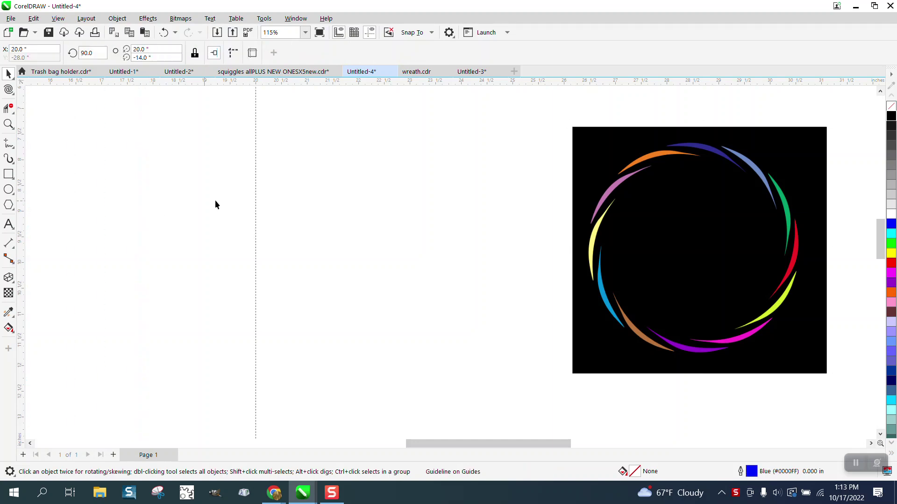
drag(298, 88, 298, 145)
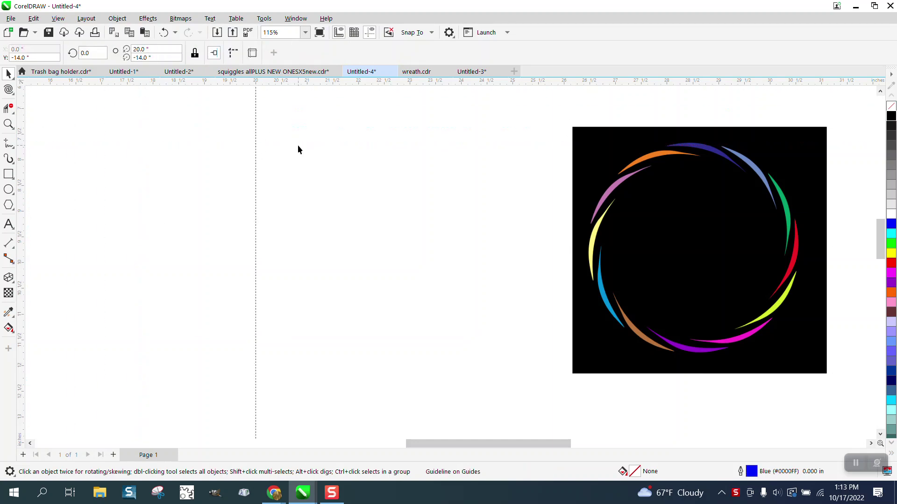
scroll(298, 145, down, 3)
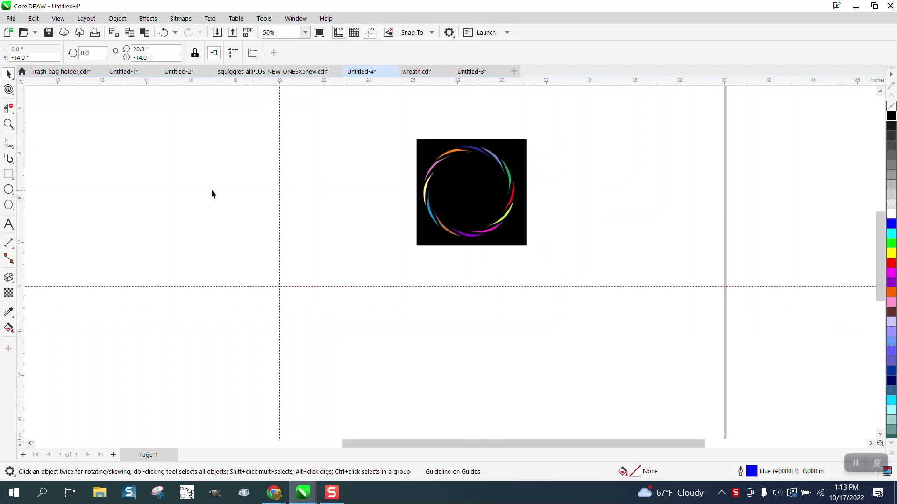
Draw a small circle left of the image and convert it to curves.
click(9, 190)
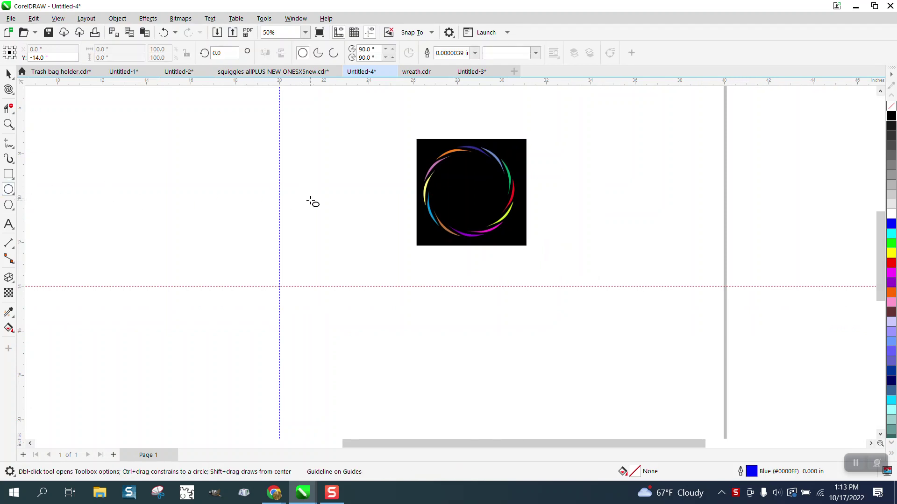
drag(311, 200, 294, 215)
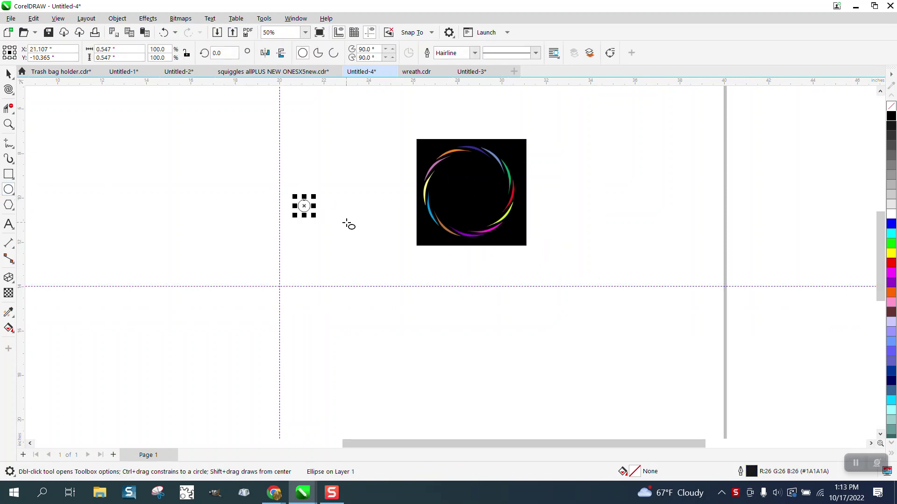
click(117, 19)
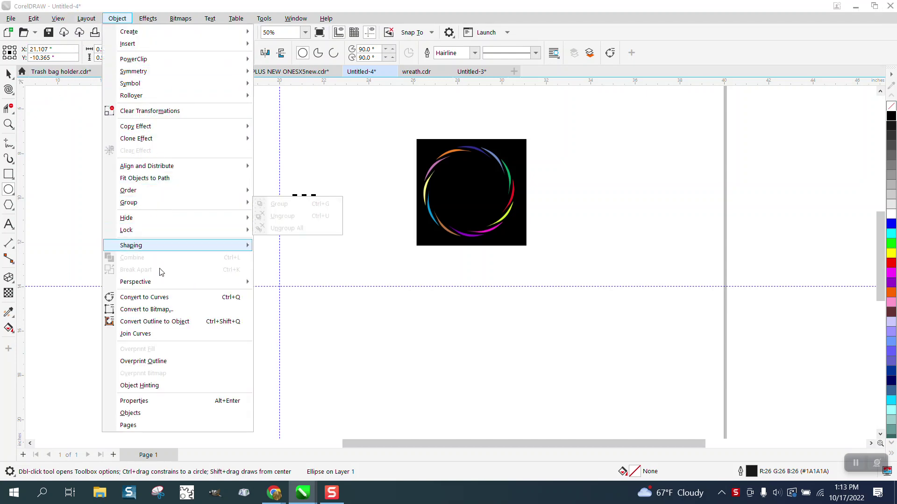
click(162, 298)
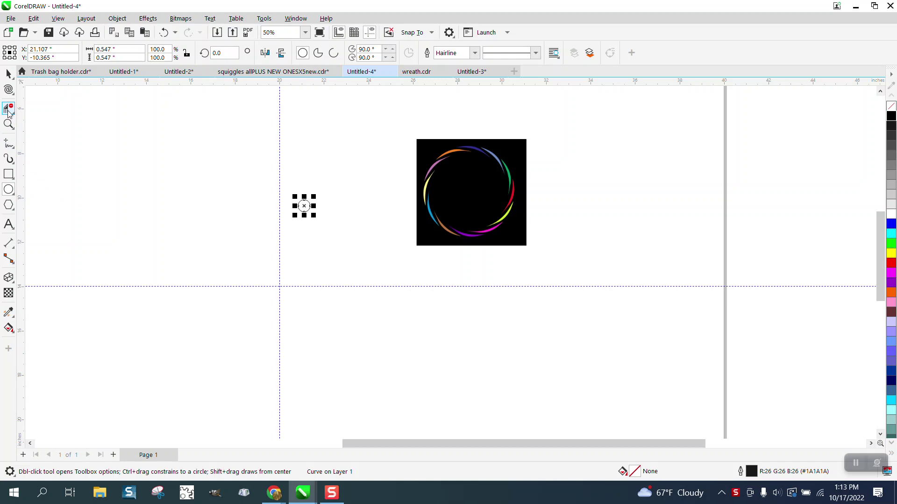
click(9, 124)
Drag the circle's left and top nodes into a 1.517 x 0.334 in swoosh and fill it black.
drag(222, 166, 377, 250)
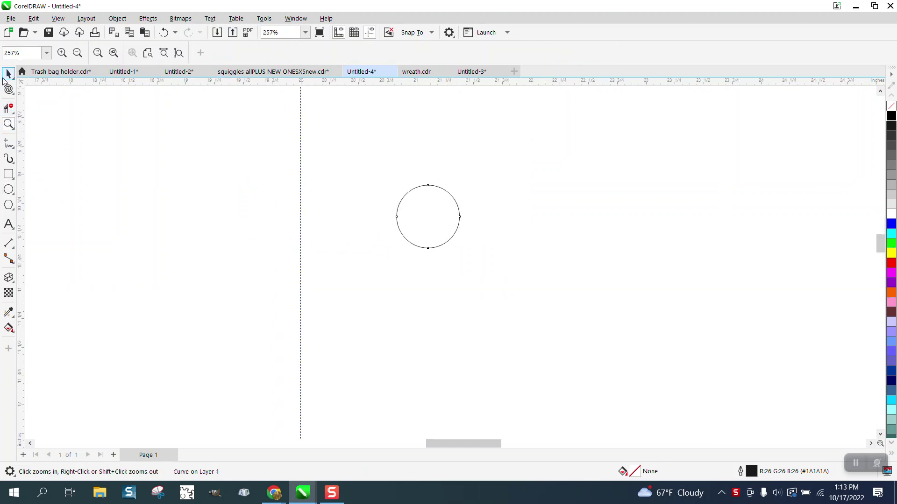
click(11, 89)
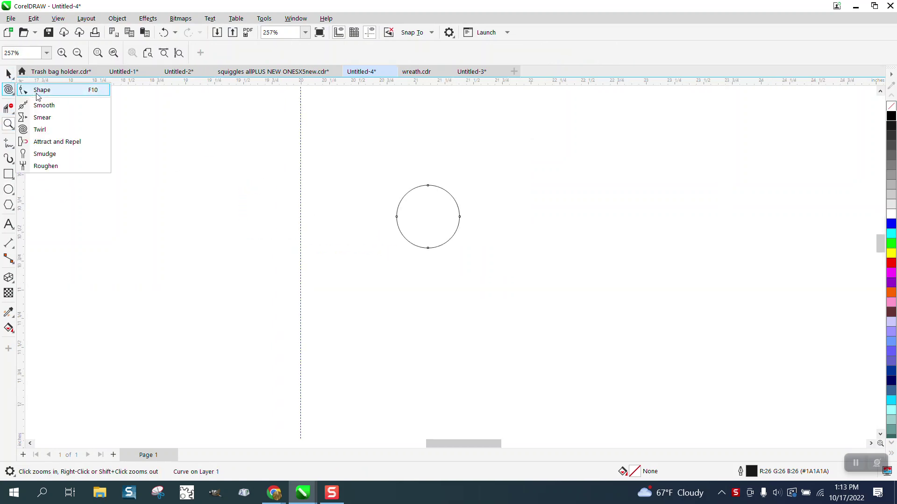
click(35, 89)
drag(397, 218, 286, 218)
drag(429, 186, 408, 219)
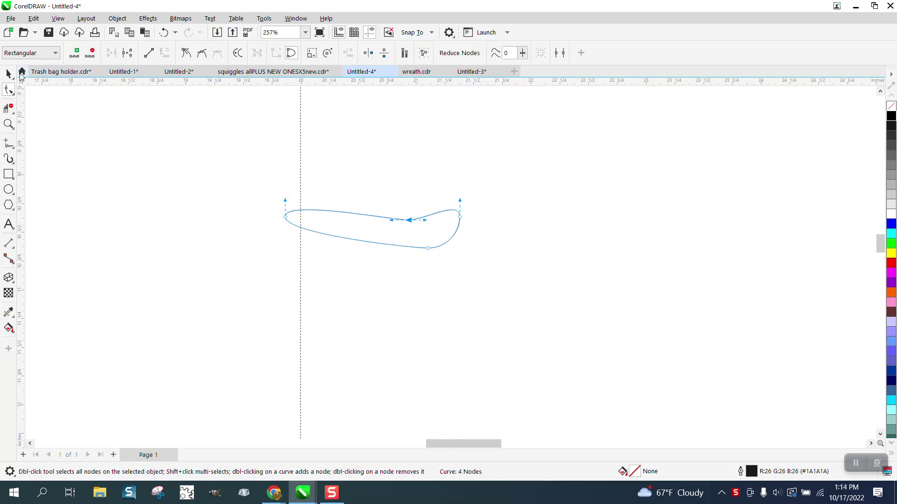
click(9, 74)
click(891, 115)
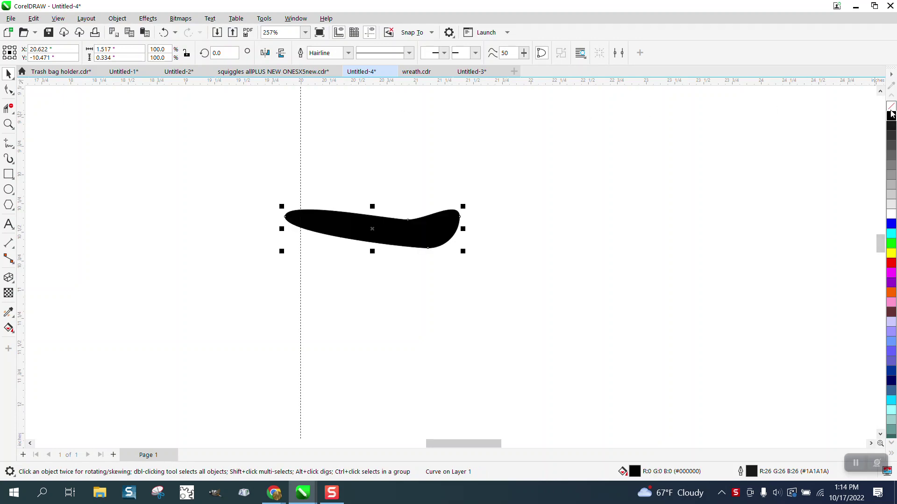
Remove the swoosh's outline and set it to rotate around the guide crossing.
right_click(891, 107)
scroll(268, 112, down, 3)
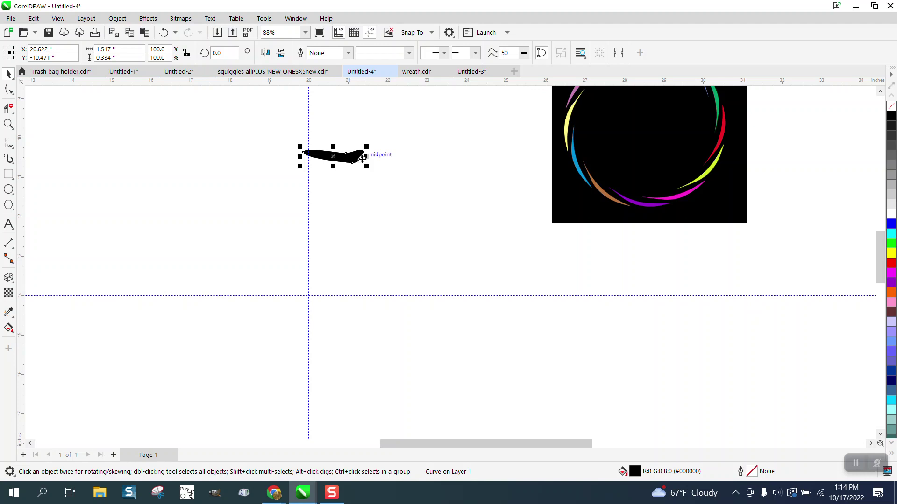
drag(339, 159, 320, 277)
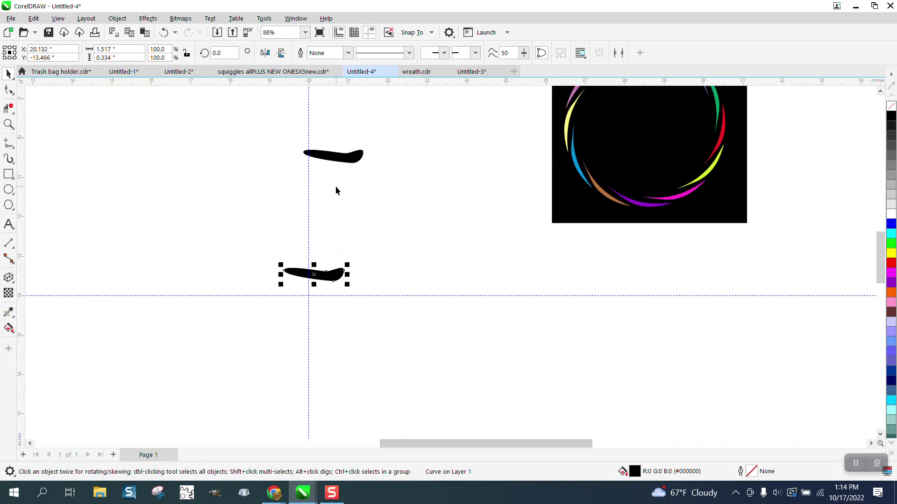
click(164, 32)
click(347, 154)
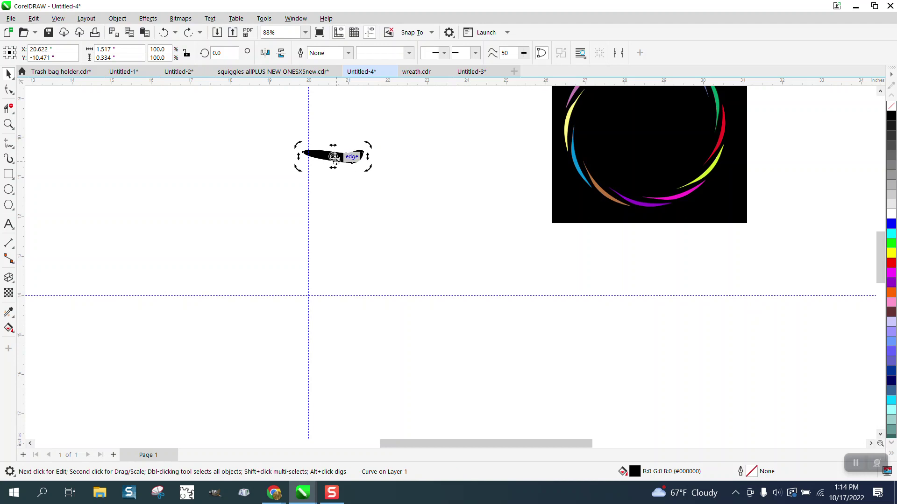
click(331, 158)
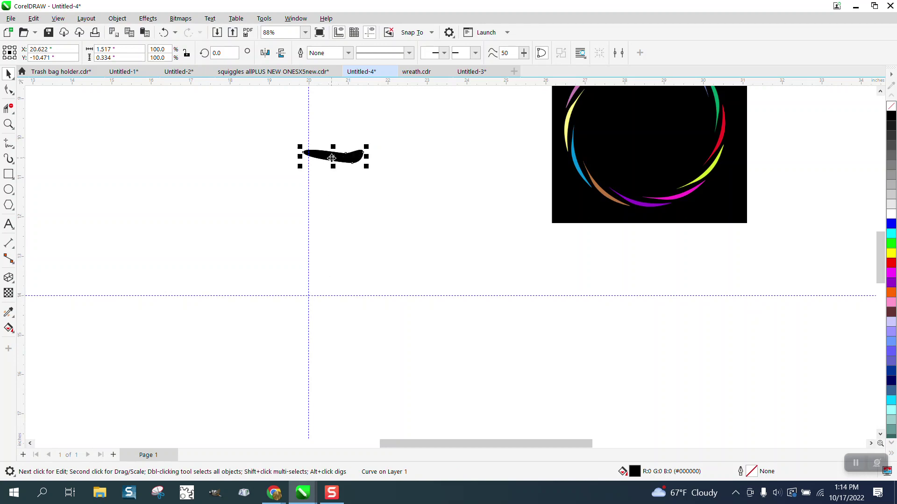
click(331, 158)
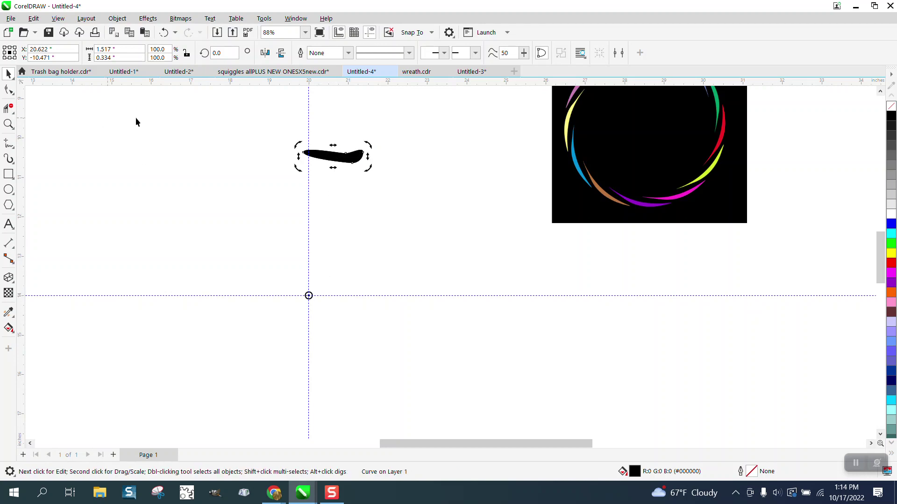
Apply a light twirl to the black swoosh's right end.
click(12, 94)
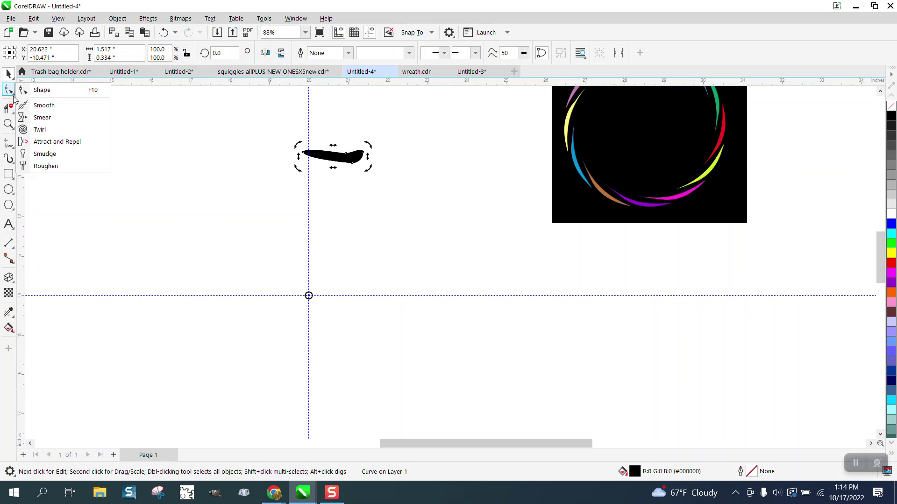
click(39, 131)
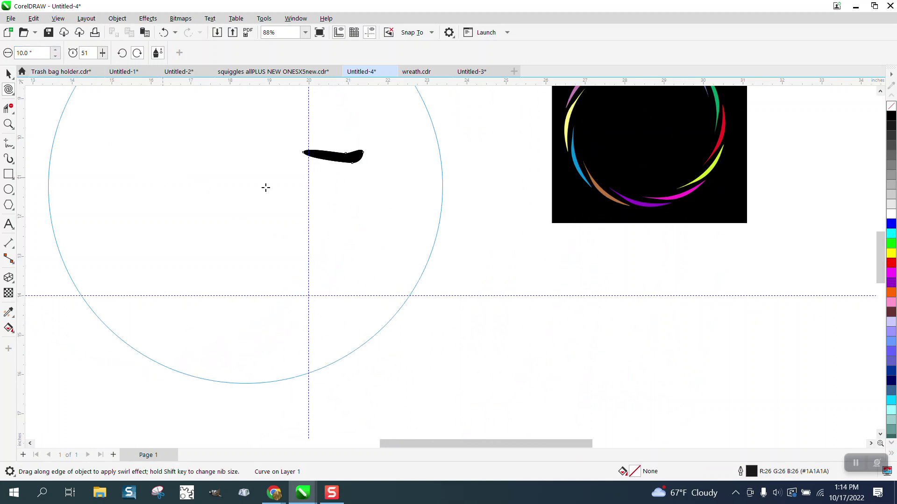
click(344, 159)
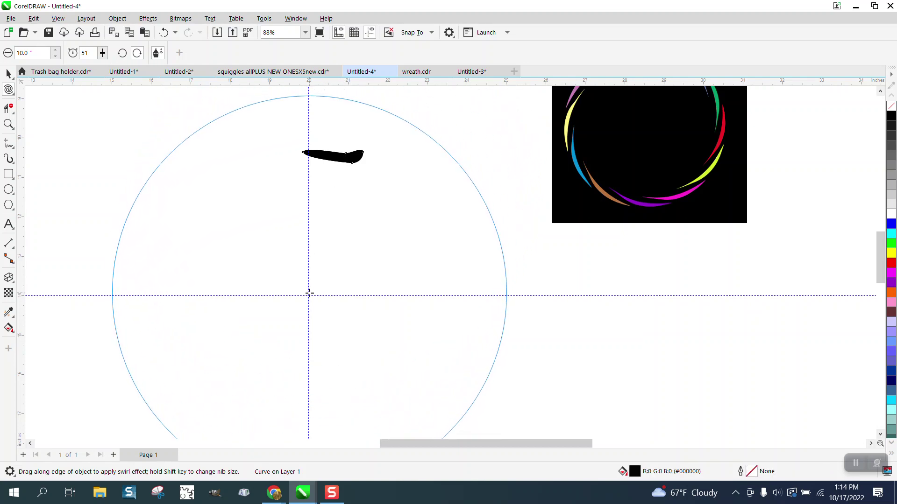
click(9, 74)
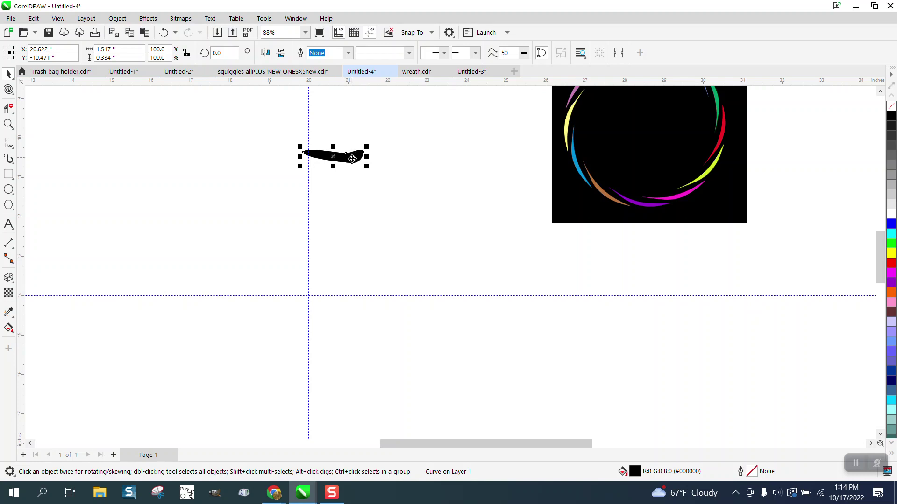
Create a copy of the swoosh rotated 30° about the guide crossing.
drag(354, 162, 405, 223)
click(163, 32)
click(348, 155)
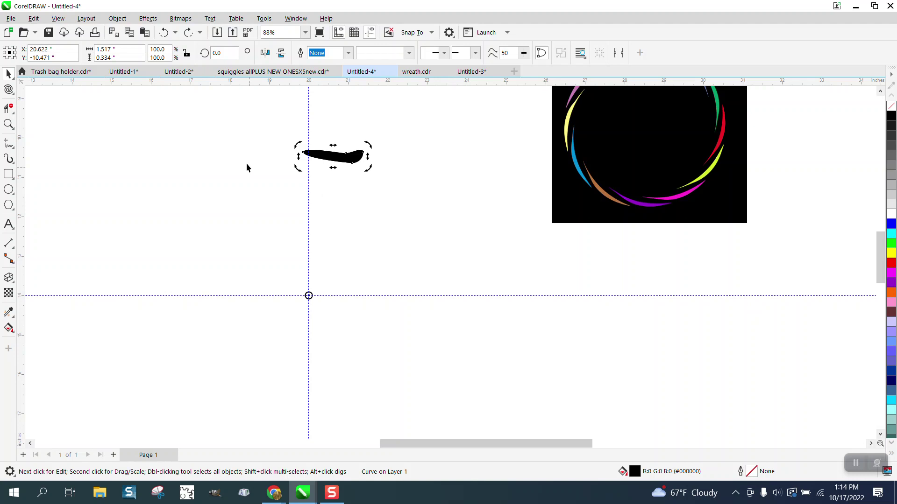
text(30)
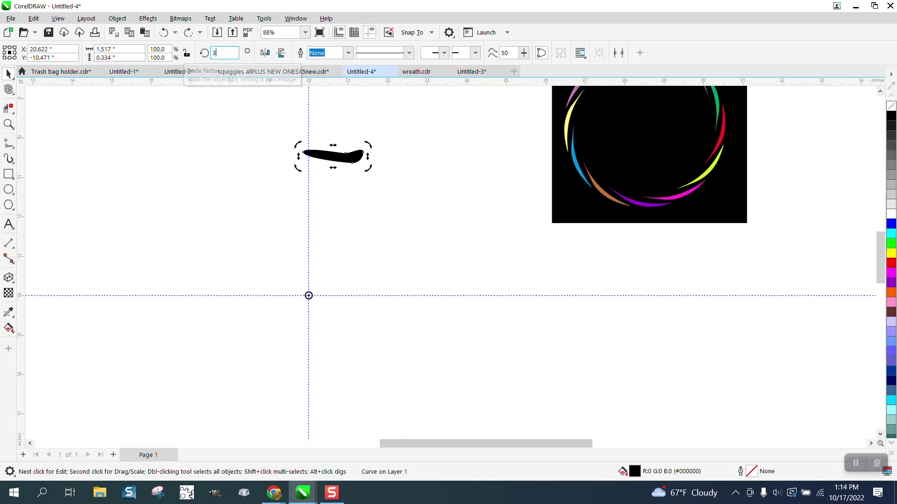
key(Return)
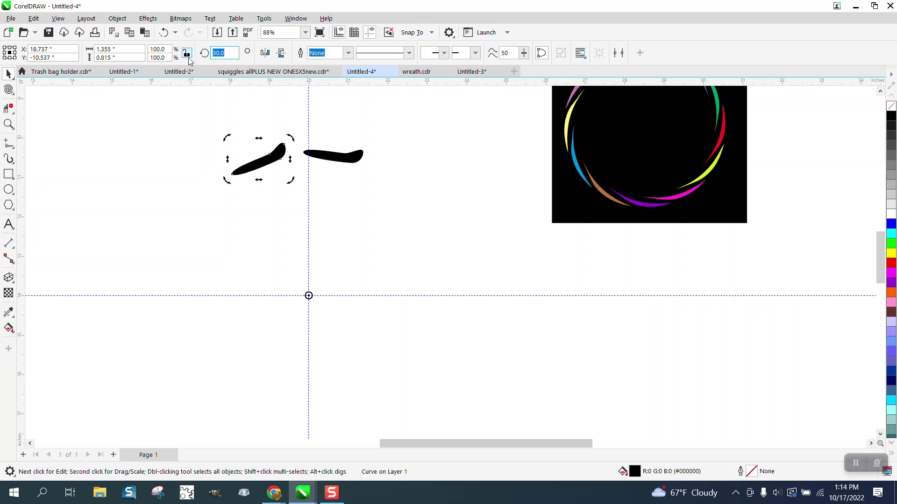
Repeat rotated copies through 330° to close the ring of twelve strokes.
key(ctrl+r)
key(ctrl+r)
key(ctrl+r)
key(ctrl+r)
key(ctrl+r)
key(ctrl+r)
key(ctrl+r)
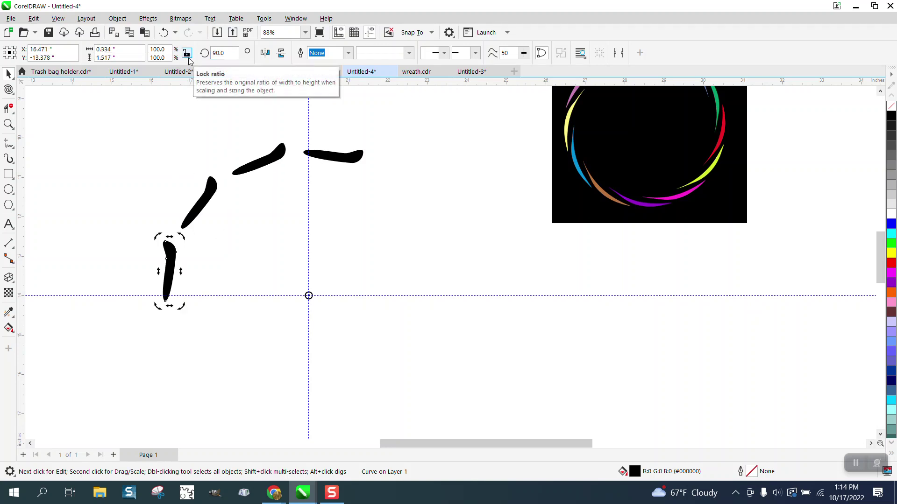
key(ctrl+r)
key(ctrl+r)
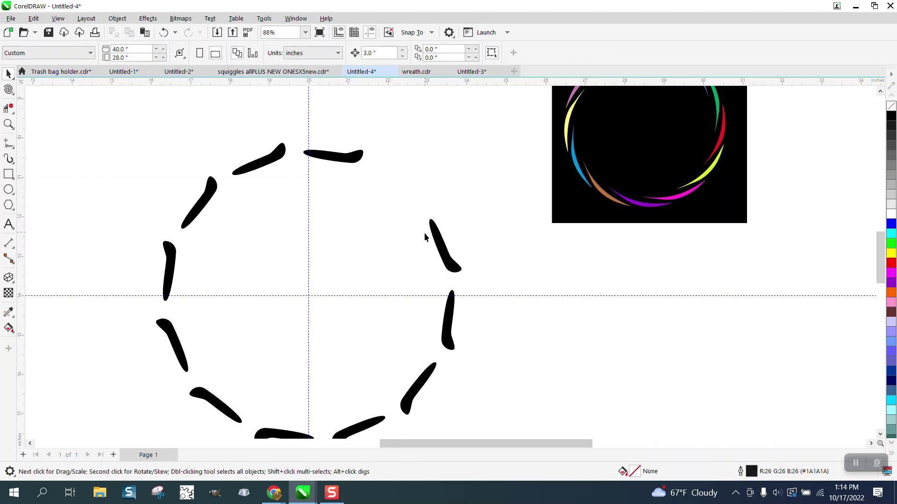
click(436, 235)
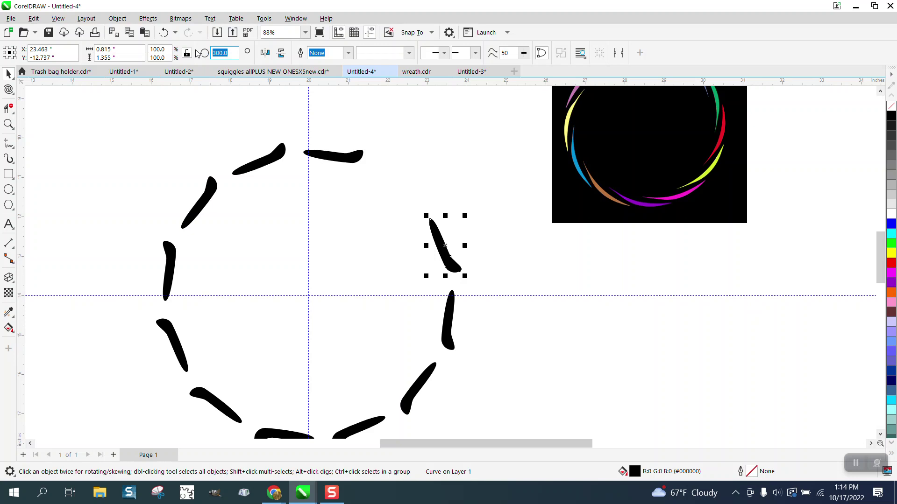
text(330)
key(Return)
scroll(320, 202, down, 4)
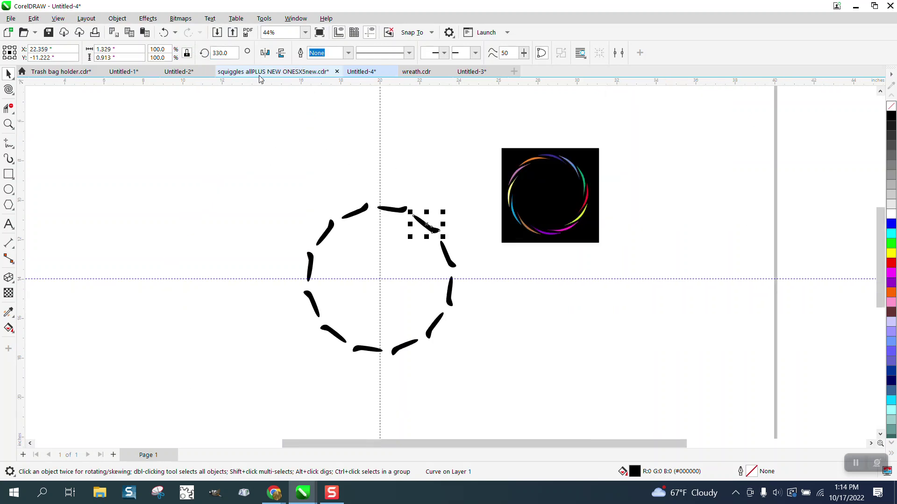
Group the twelve strokes with Ctrl+G and zoom in on the ring.
drag(472, 329, 472, 329)
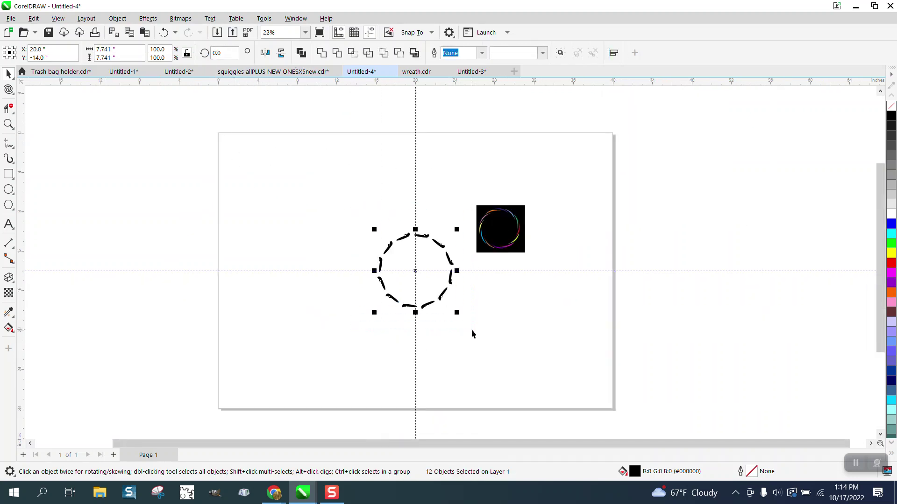
key(ctrl+g)
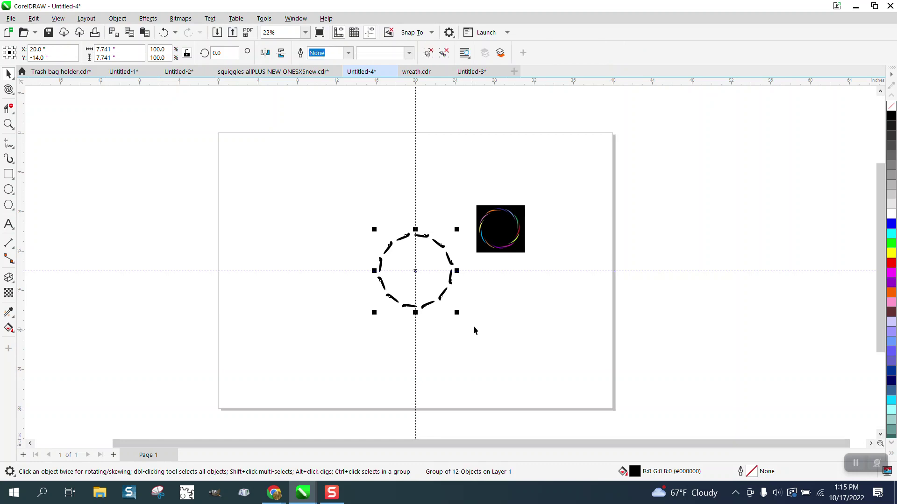
drag(335, 193, 395, 271)
click(8, 123)
drag(348, 233, 516, 352)
Twirl the strokes into hooked shapes, then undo it.
click(15, 96)
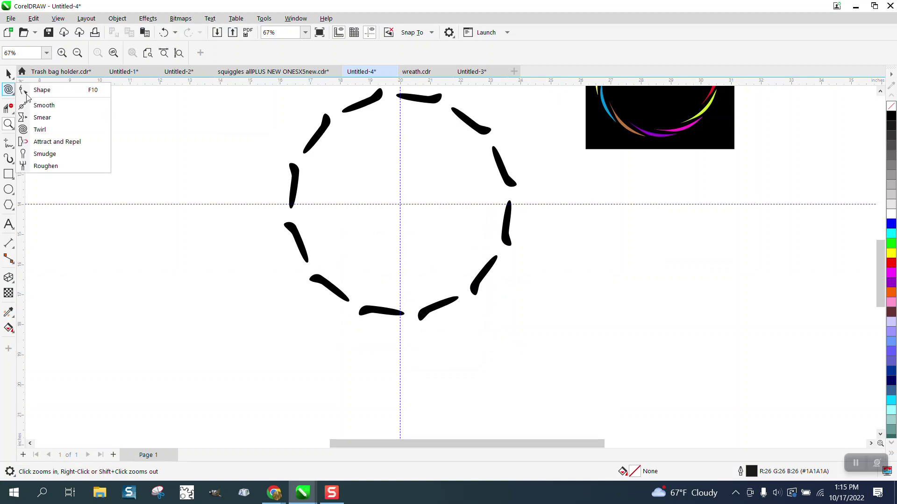
click(44, 131)
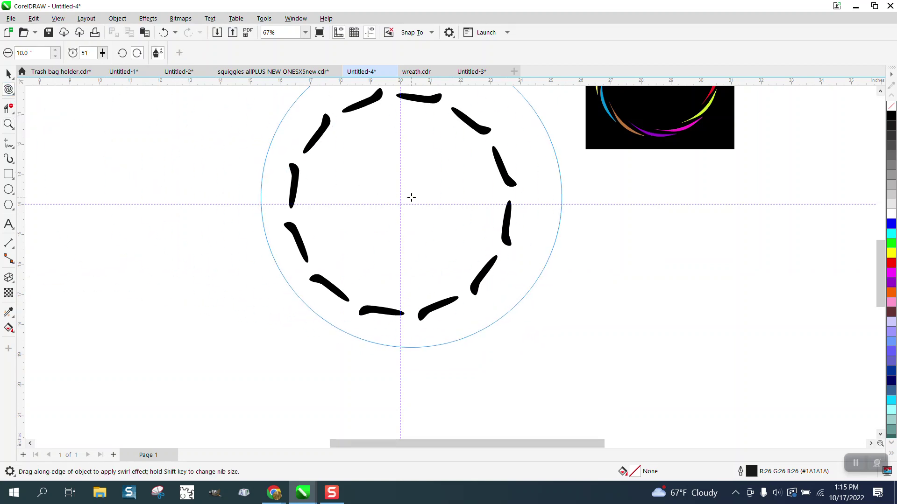
click(505, 182)
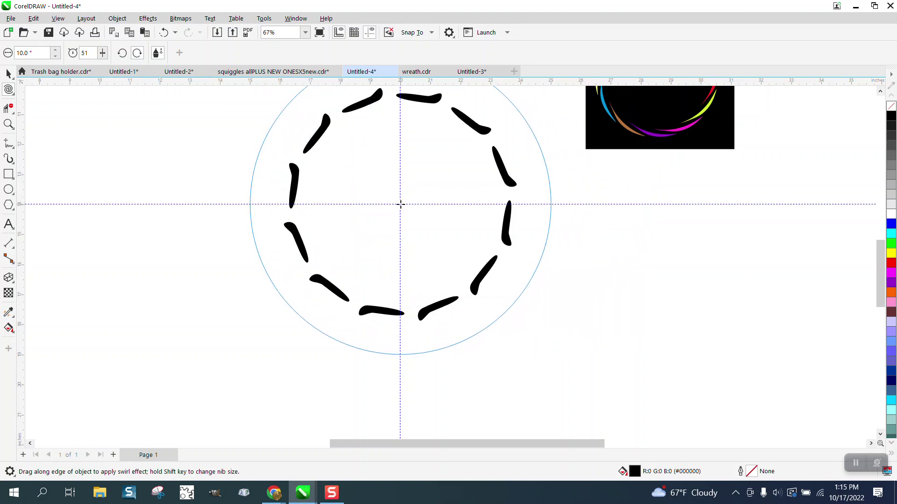
drag(402, 204, 401, 203)
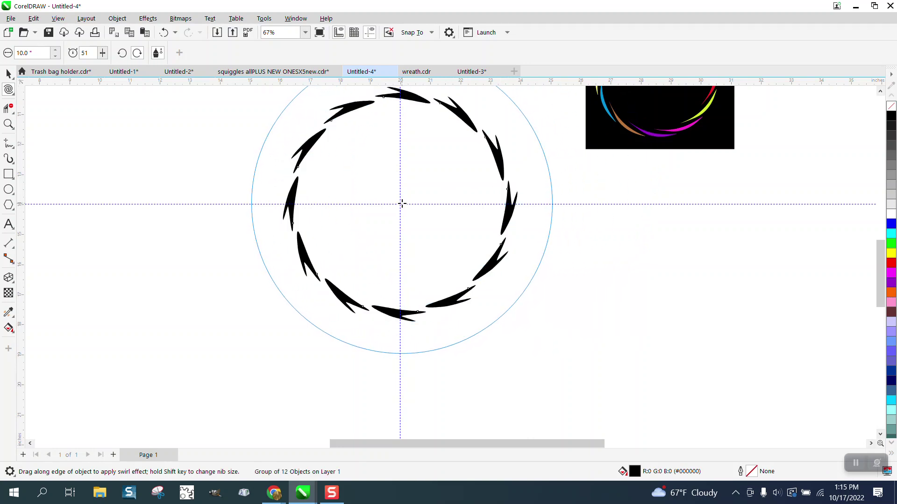
click(164, 32)
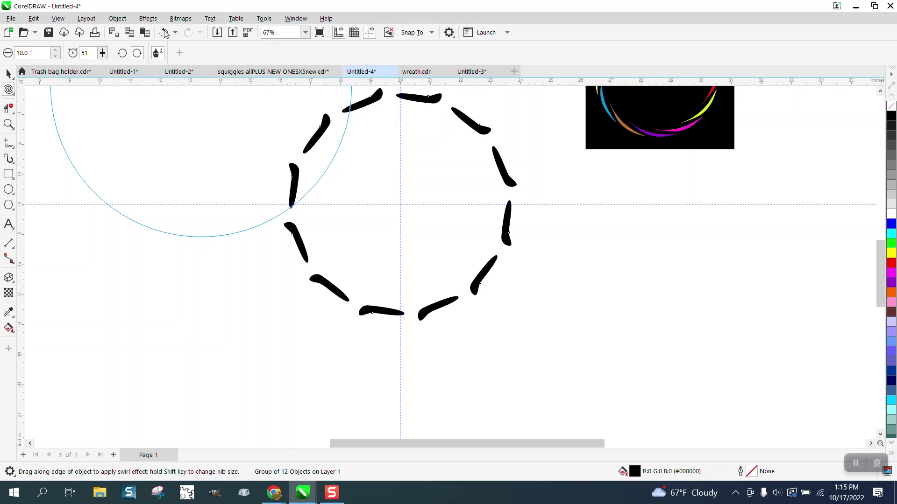
Try reversed-direction swirls into long arcs twice, undoing each attempt.
click(122, 53)
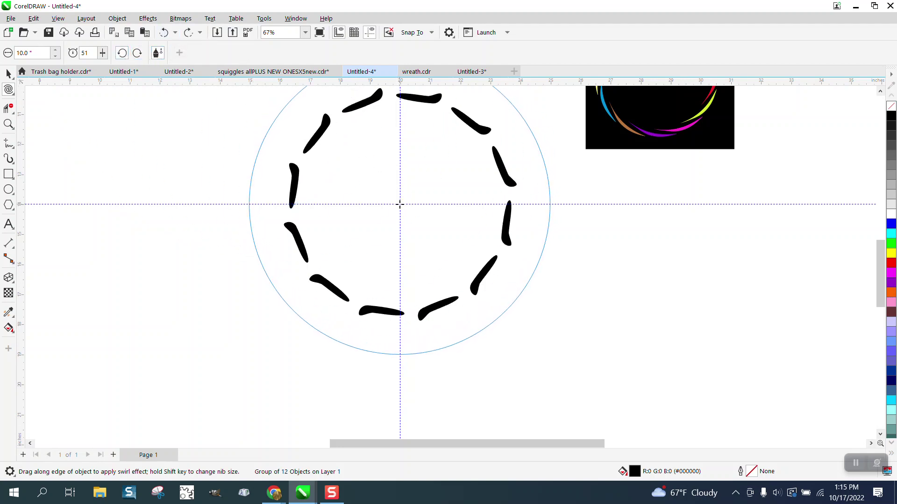
drag(400, 205, 359, 233)
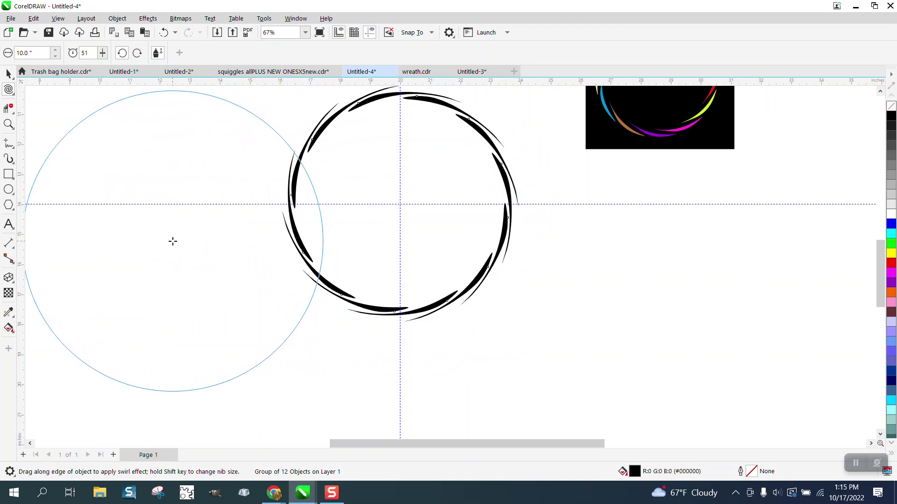
click(164, 33)
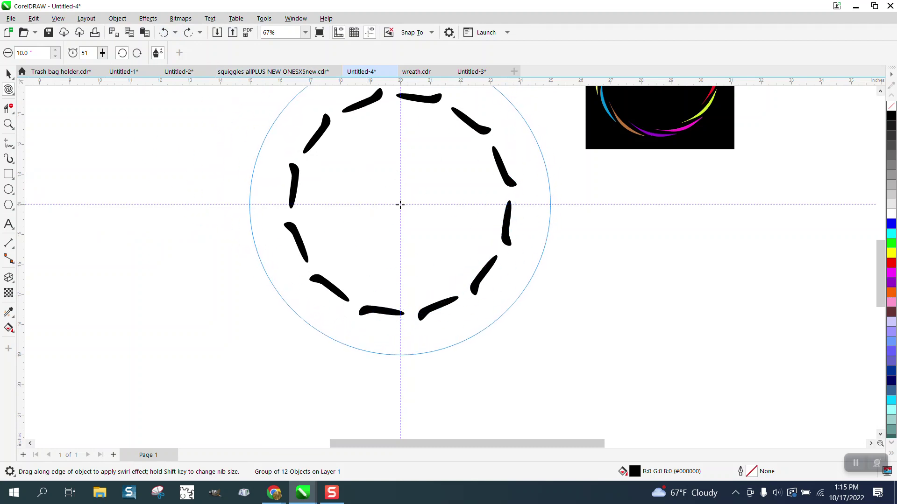
drag(400, 204, 401, 204)
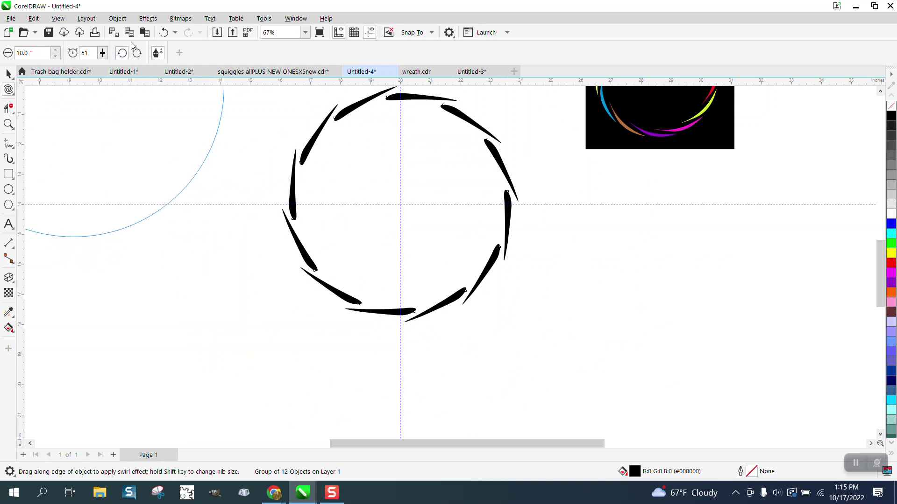
click(164, 33)
scroll(309, 242, down, 2)
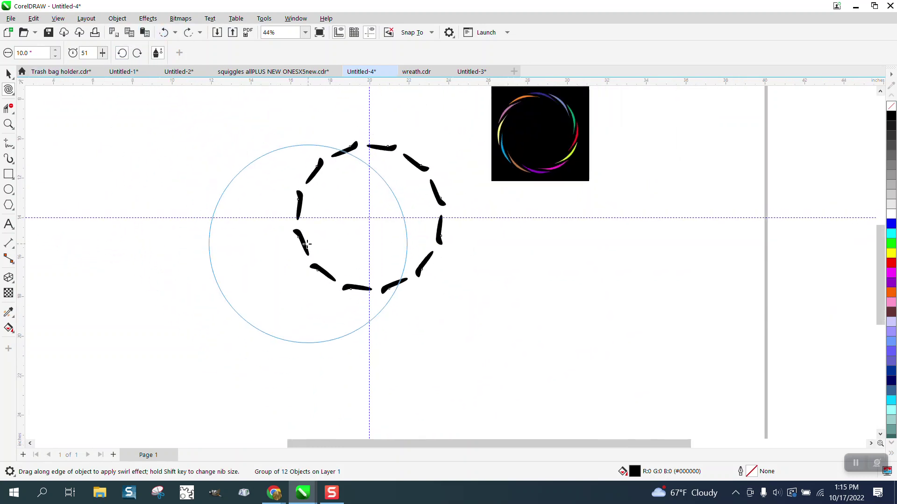
Delete the dashed ring group.
key(space)
drag(276, 120, 470, 309)
key(Delete)
Draw a hexagon on the guide crossing and add a 30° rotated copy.
click(17, 210)
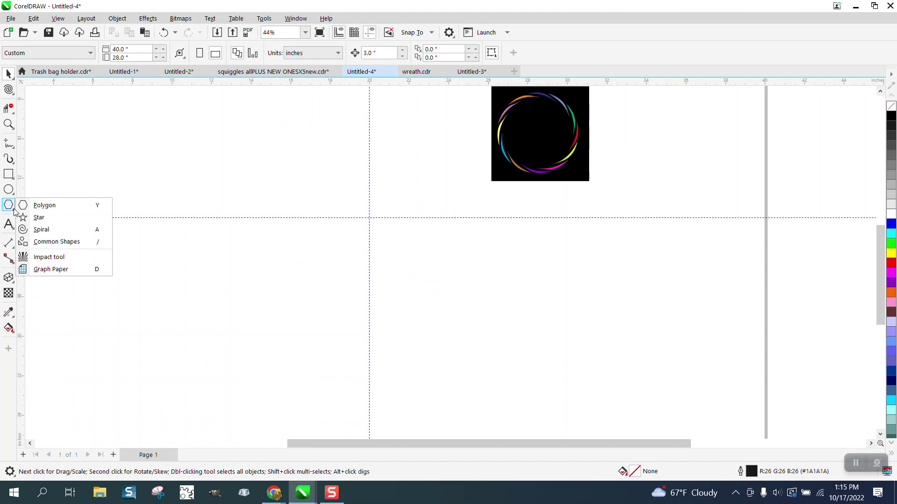
click(42, 206)
drag(369, 218, 324, 300)
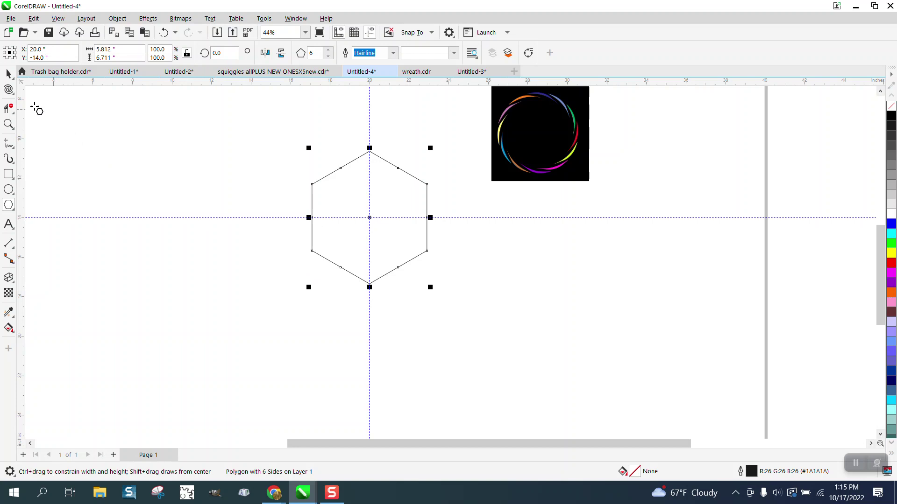
click(8, 74)
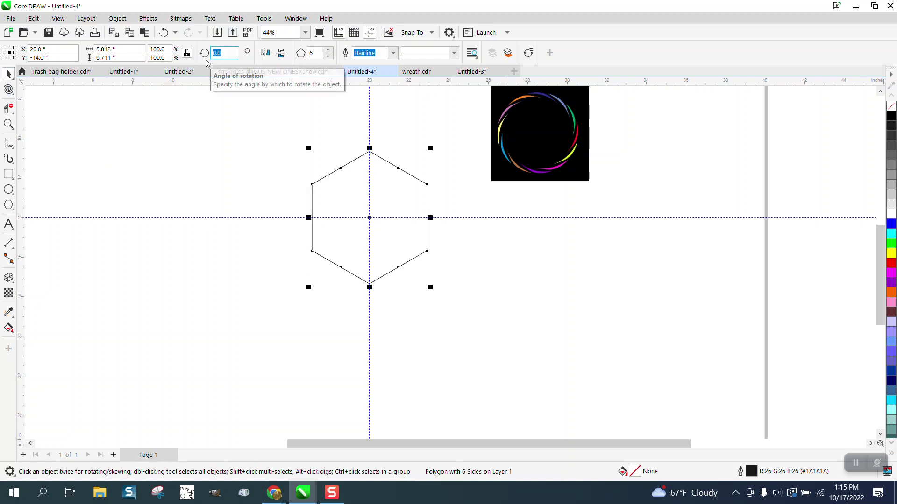
text(30)
key(Return)
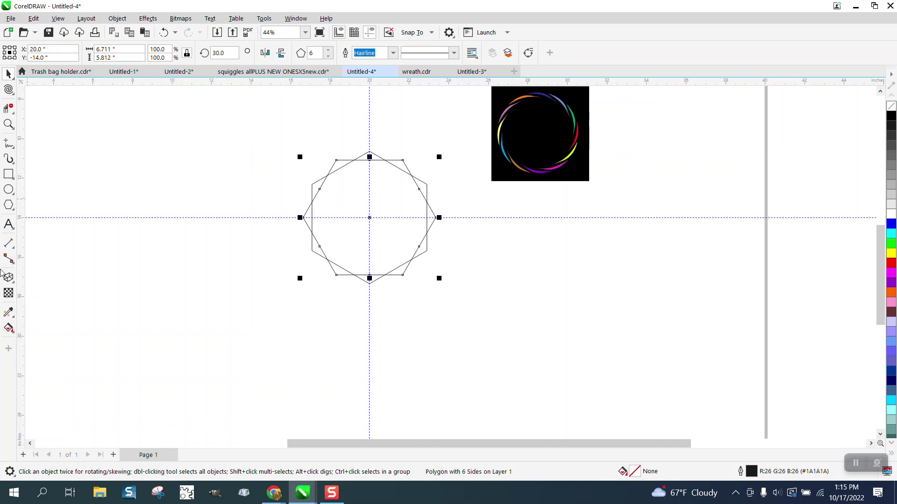
Smart Fill the twelve outer points between the hexagons grey (#666666).
click(9, 328)
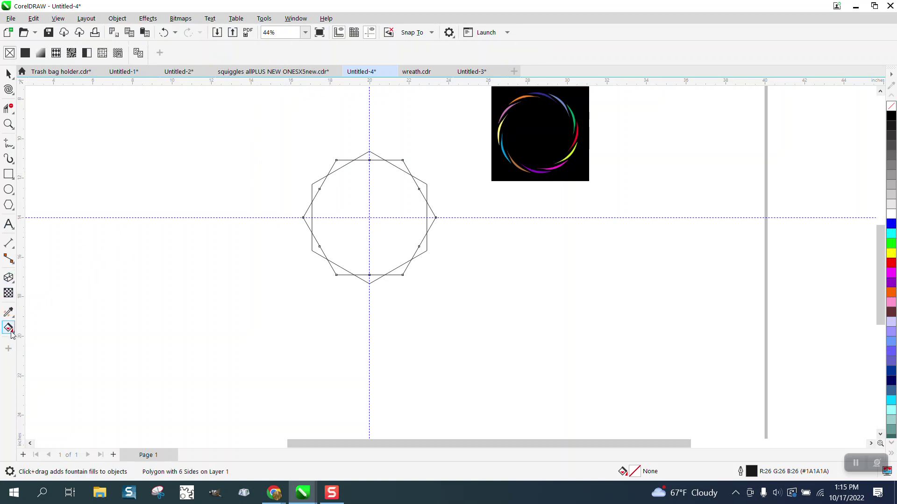
click(12, 333)
click(42, 340)
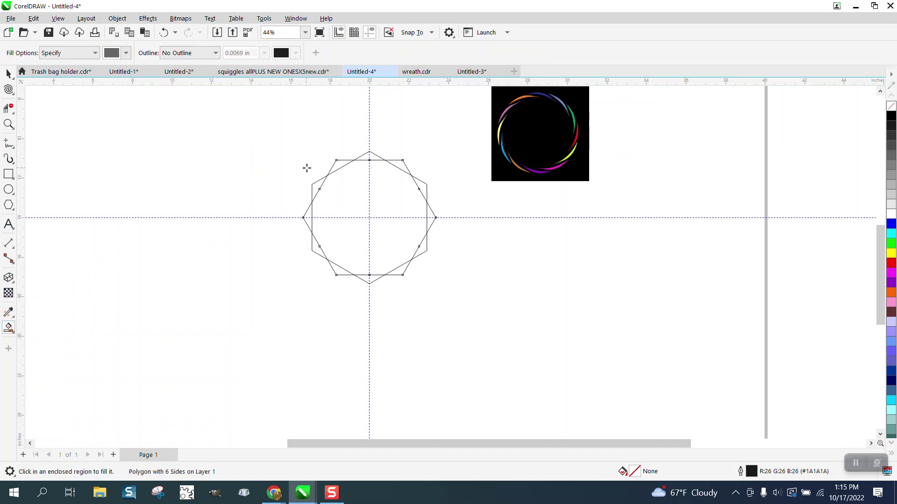
click(370, 157)
click(341, 163)
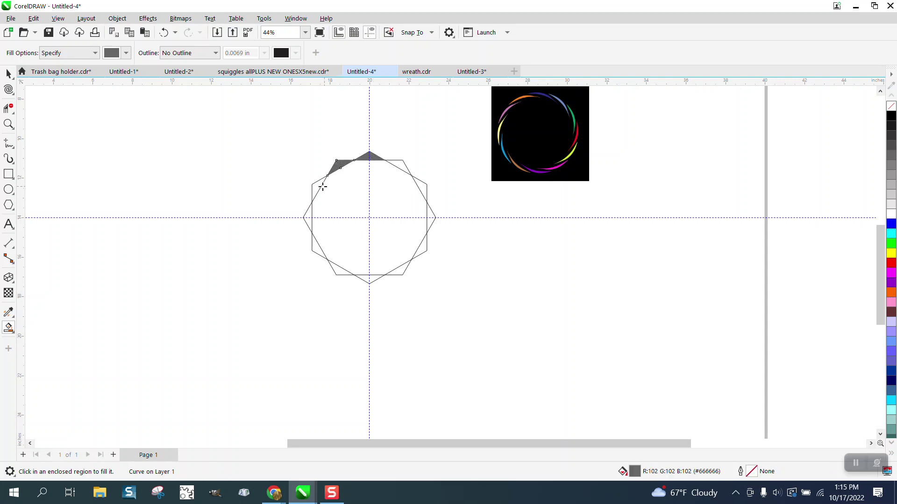
click(313, 196)
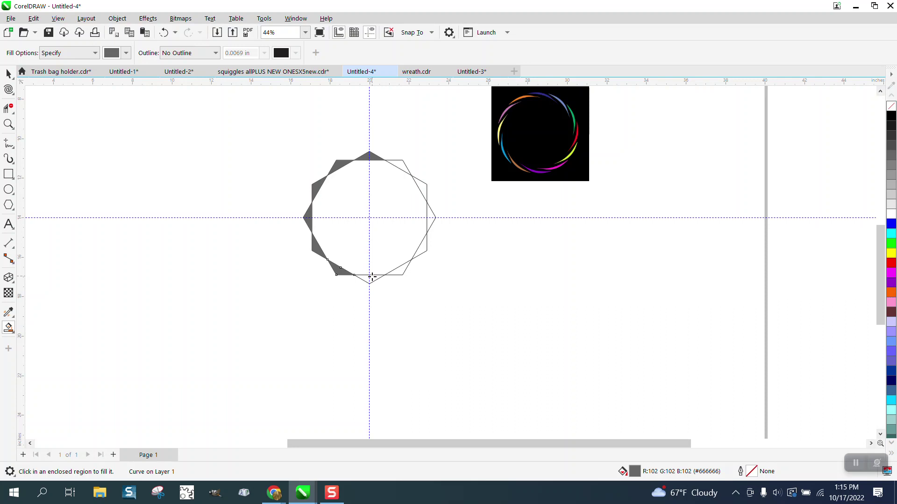
click(398, 270)
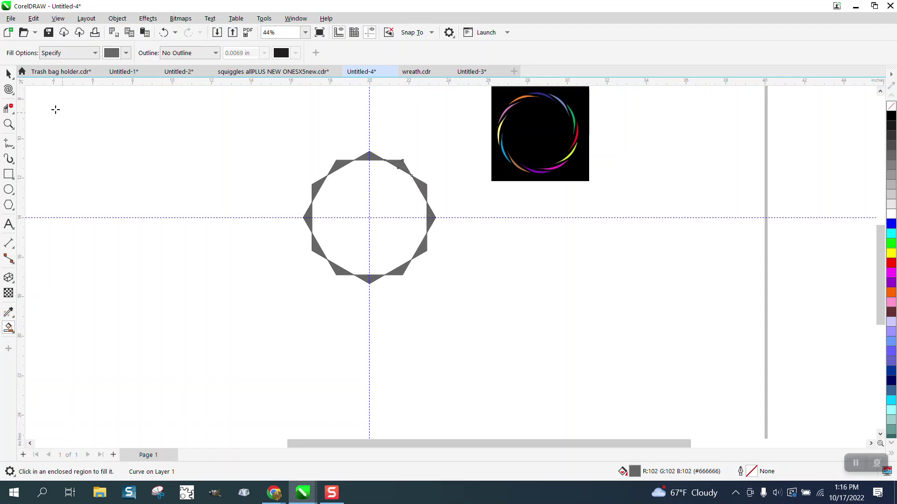
click(10, 74)
Select the fourteen star pieces, remove their outlines and group them.
drag(296, 137, 333, 218)
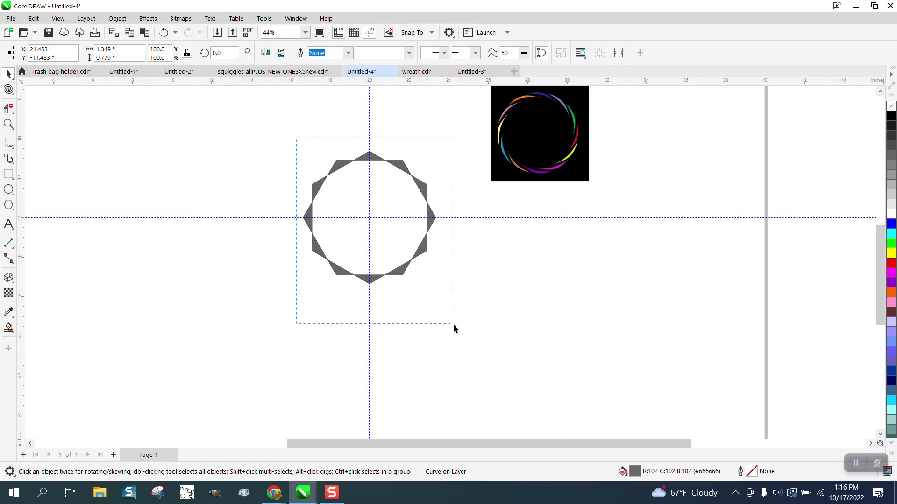
drag(453, 324, 458, 327)
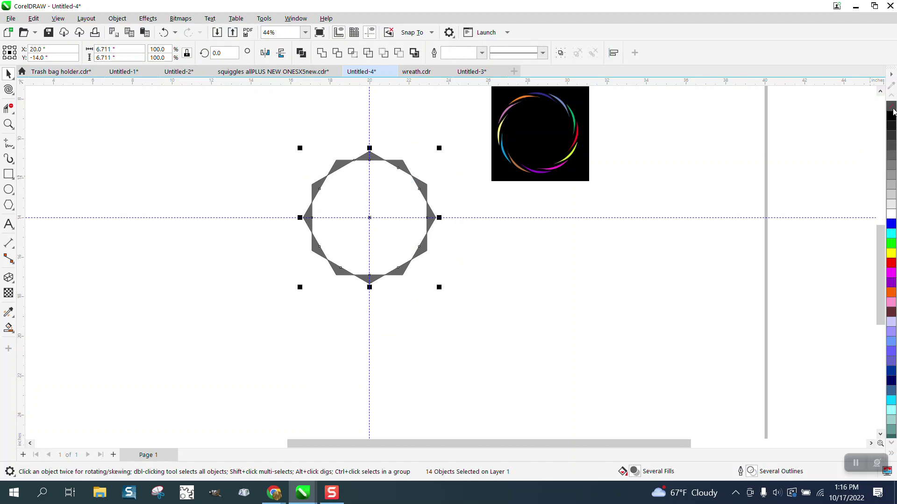
right_click(892, 109)
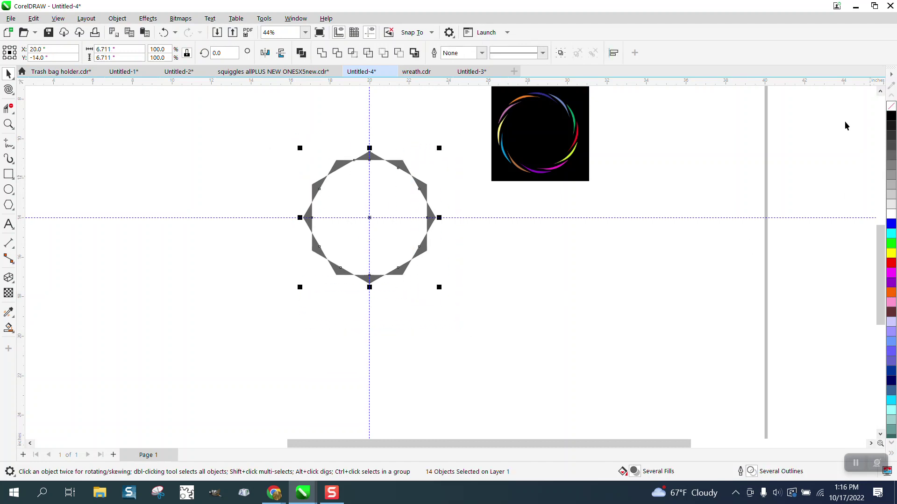
click(117, 18)
mouse_move(240, 204)
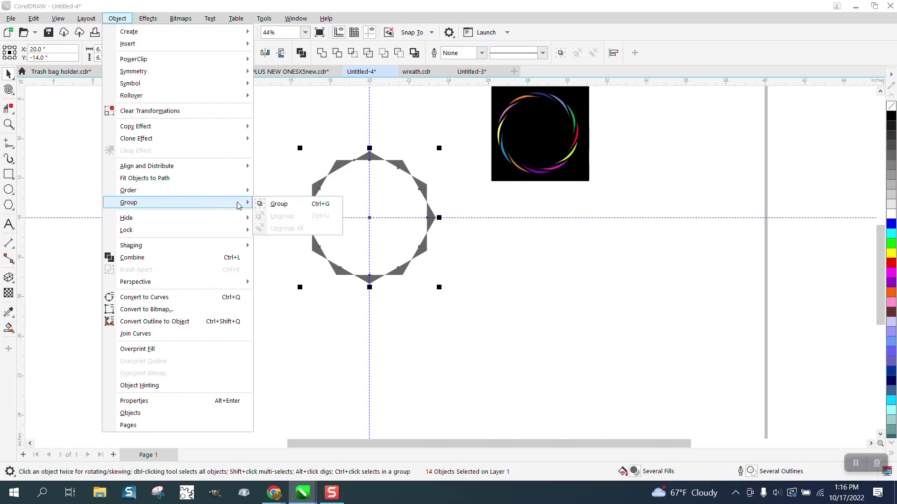
click(276, 205)
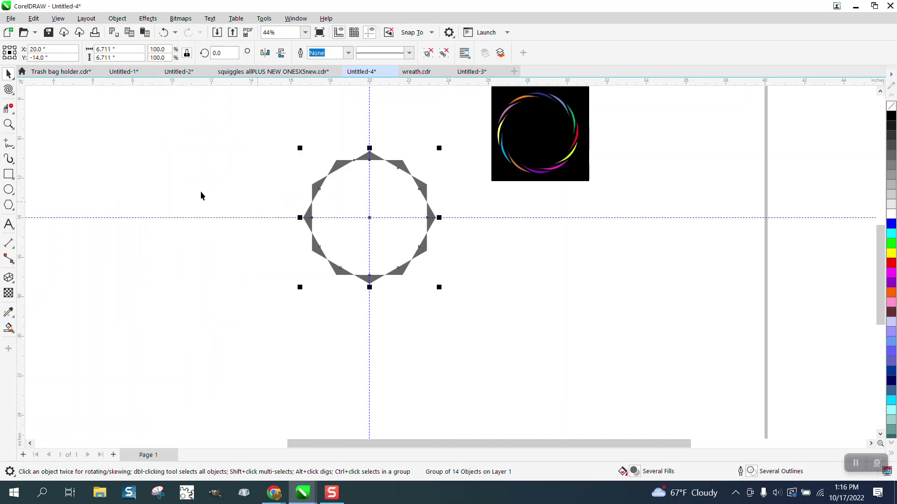
Twirl the spiky ring into swirls, inspect it, then undo.
click(13, 95)
click(38, 125)
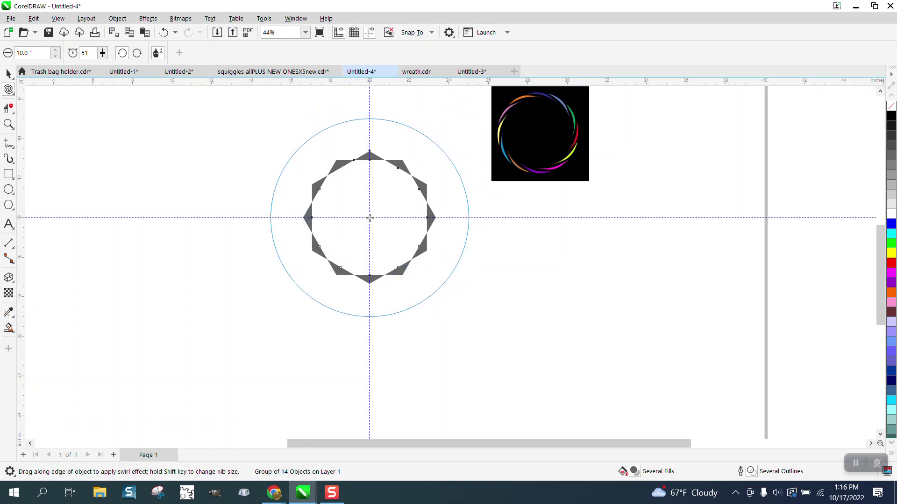
drag(369, 217, 360, 225)
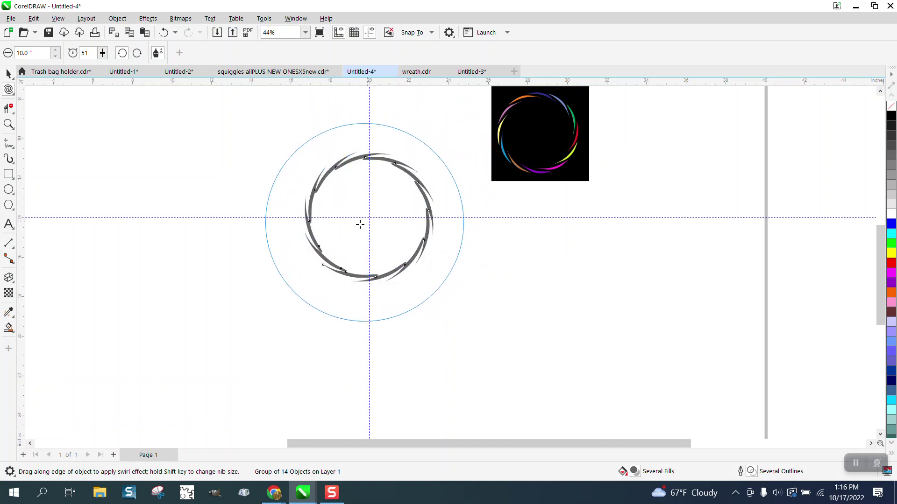
click(8, 124)
drag(291, 140, 498, 300)
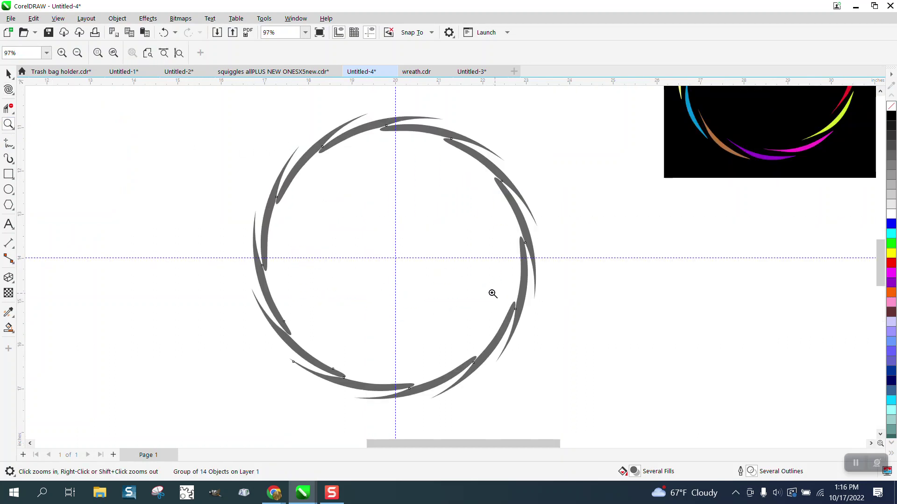
click(164, 32)
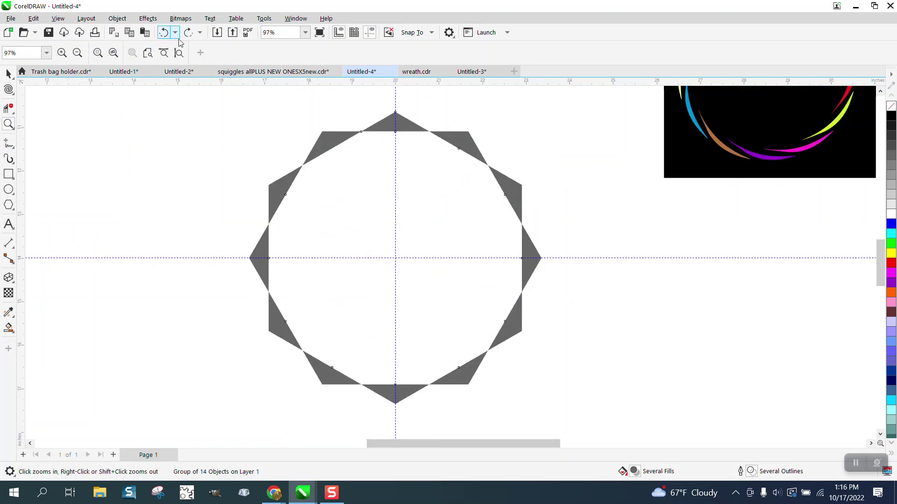
Twirl the ring twice around its centre into long swirls.
click(8, 89)
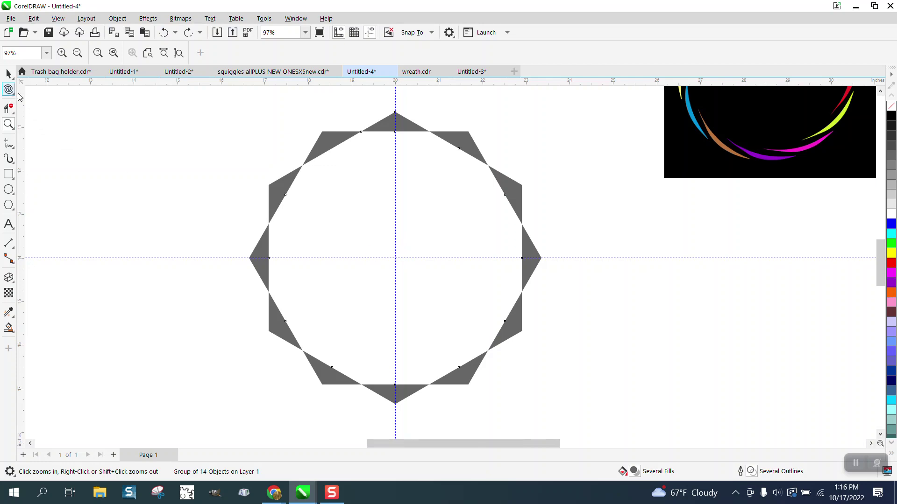
click(396, 257)
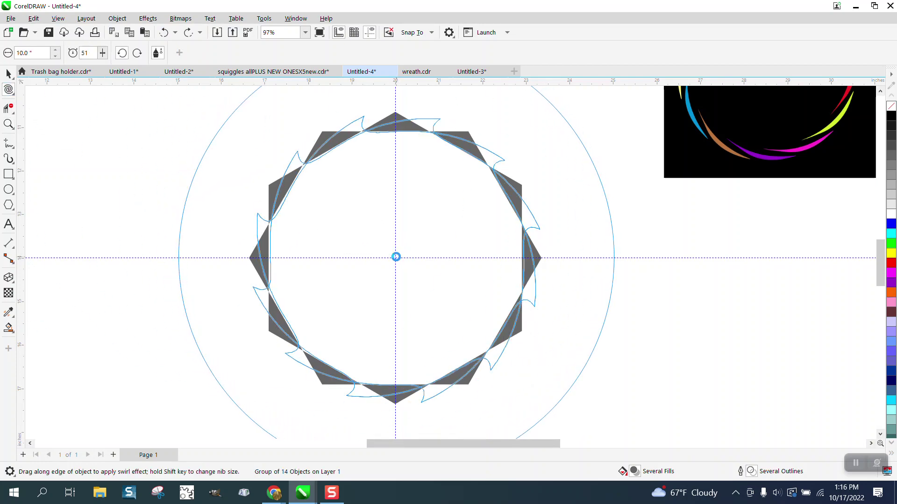
click(396, 257)
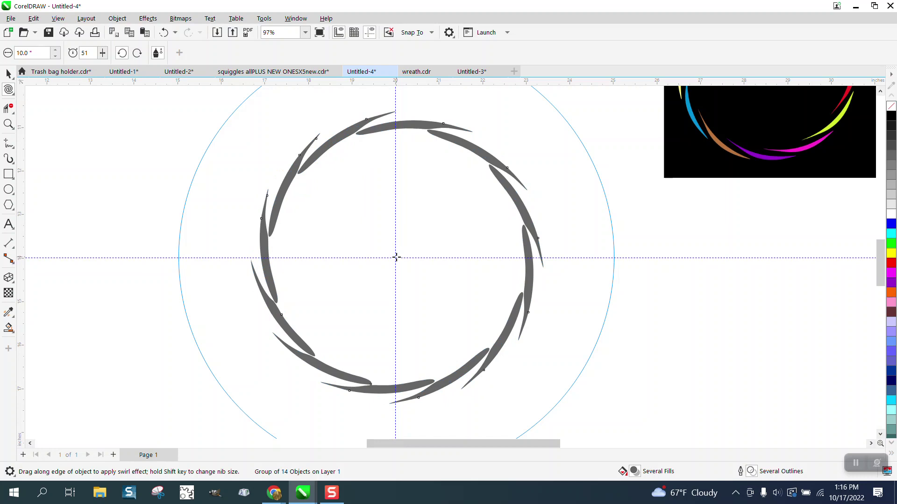
Move the swirled ring right, below the reference image.
click(8, 73)
scroll(174, 157, down, 3)
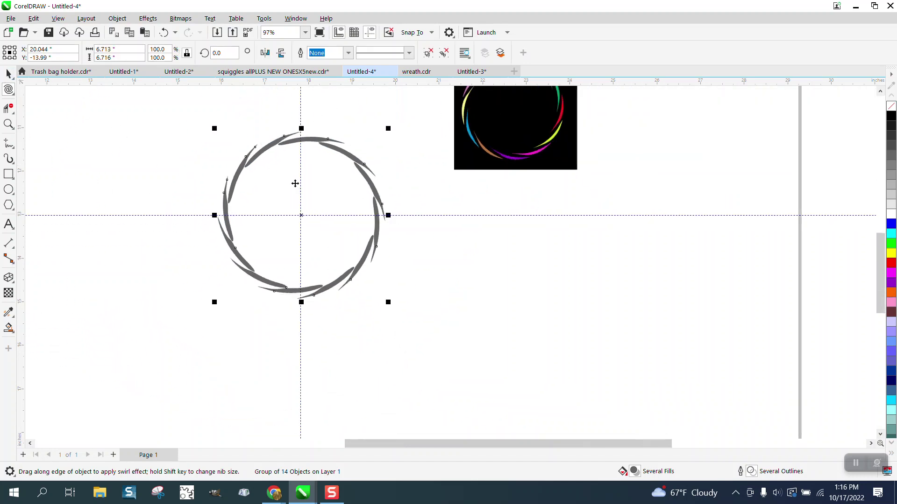
drag(304, 214, 563, 266)
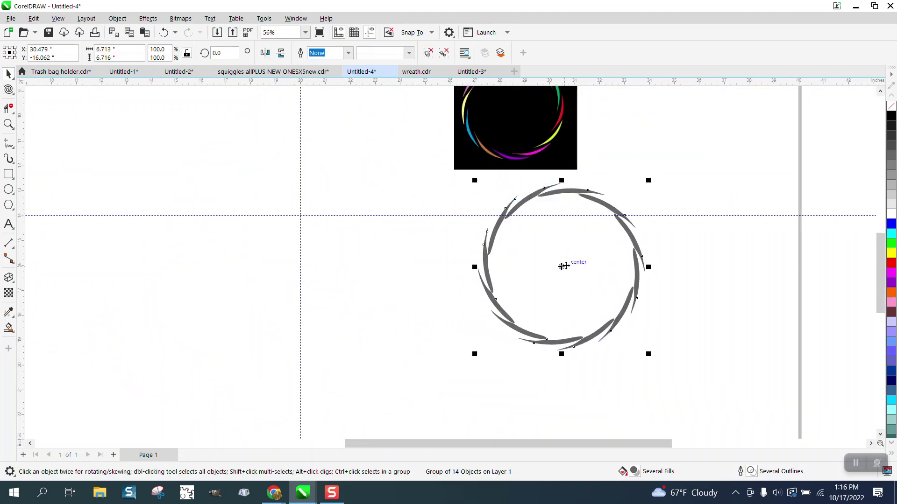
scroll(567, 260, up, 1)
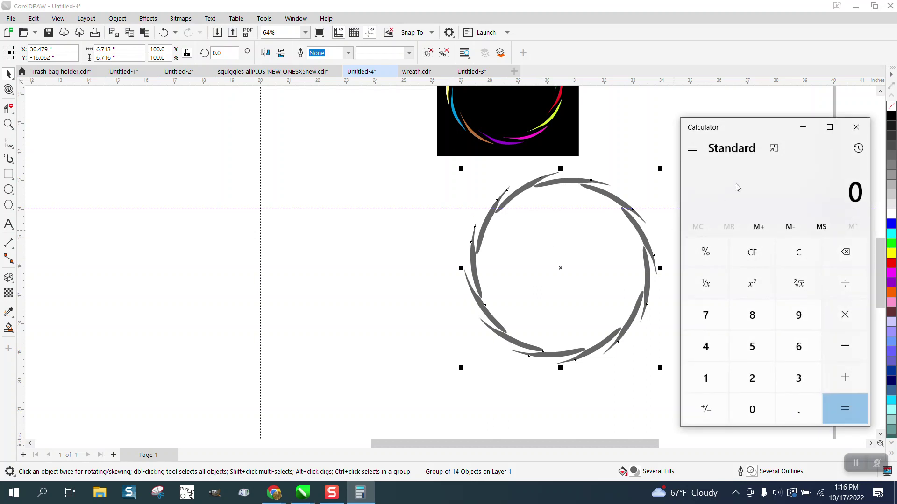
click(856, 127)
Delete the swirled ring and draw a tapered Artistic Media stroke near the page top.
key(Delete)
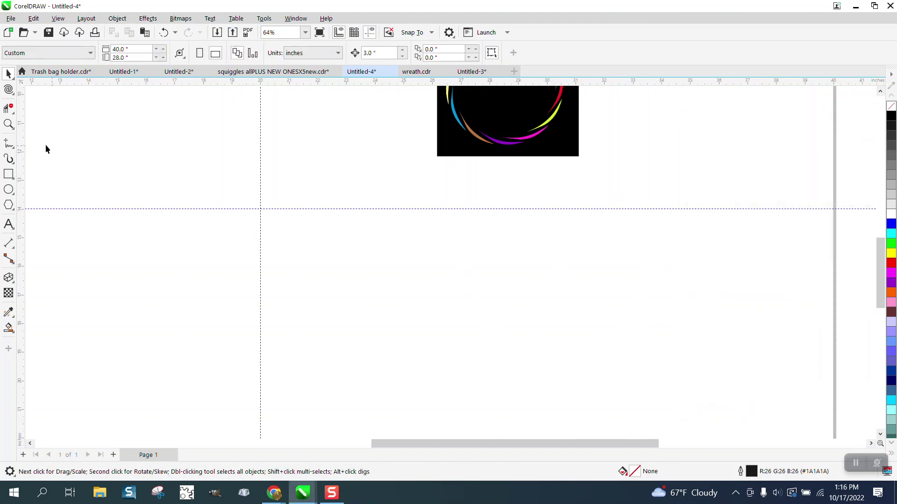
click(14, 166)
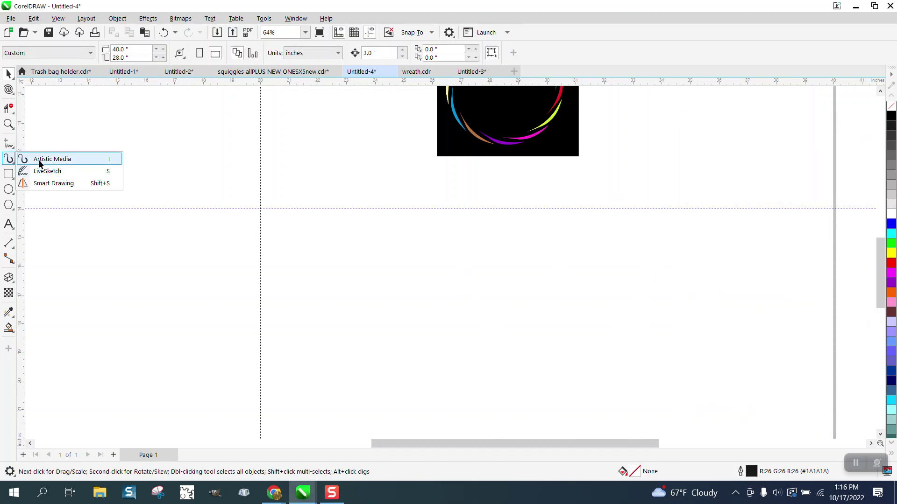
click(40, 159)
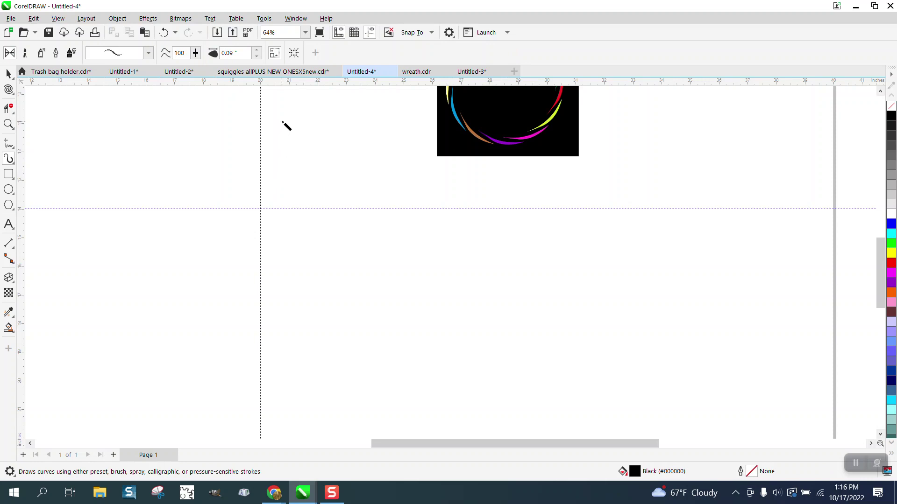
drag(283, 106, 244, 107)
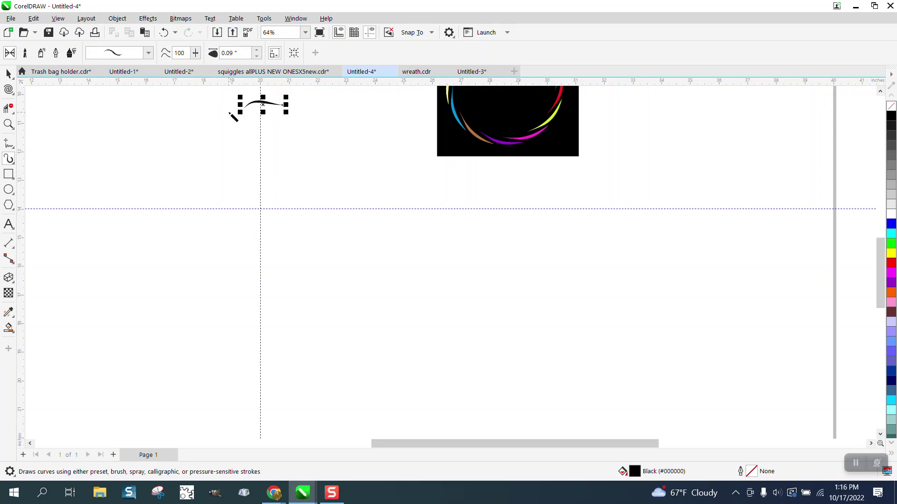
click(8, 124)
drag(231, 95, 327, 141)
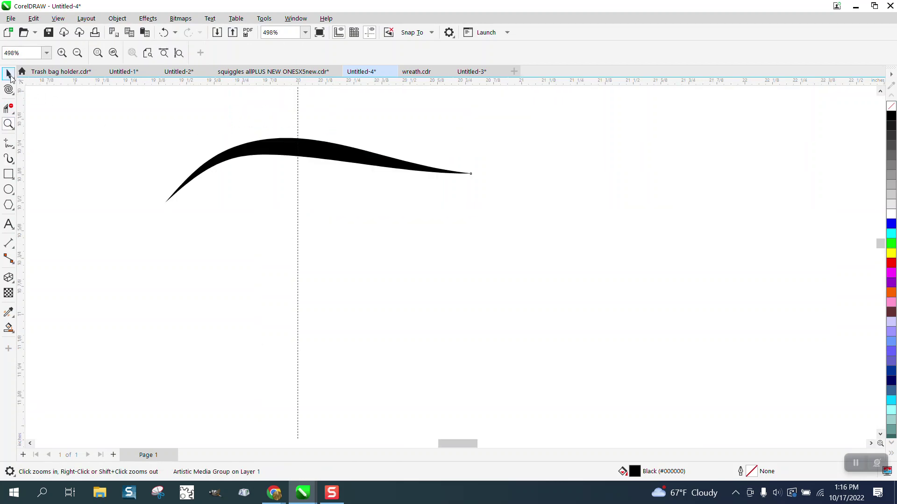
click(8, 74)
scroll(297, 161, down, 2)
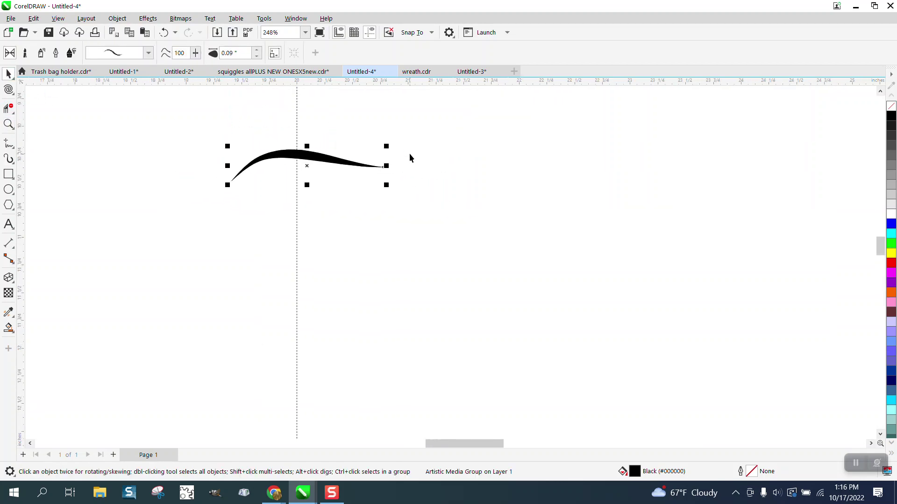
scroll(358, 153, down, 1)
scroll(338, 166, down, 1)
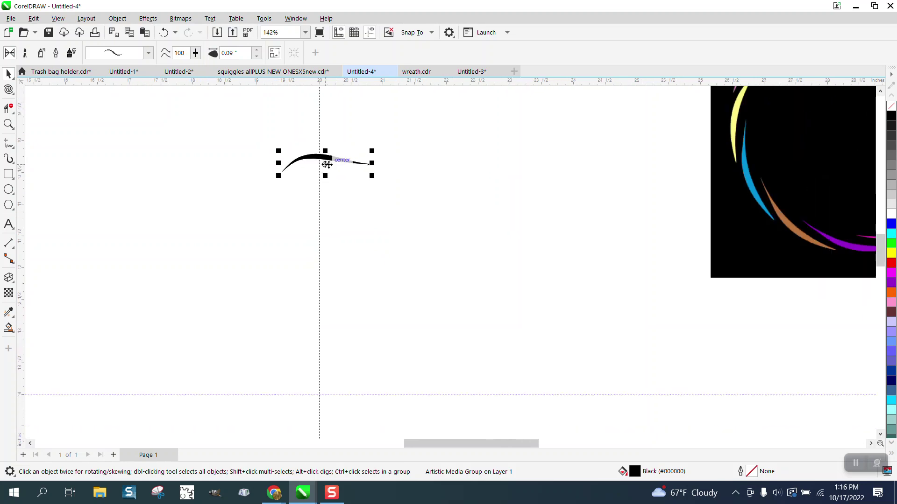
click(325, 164)
drag(322, 372, 320, 391)
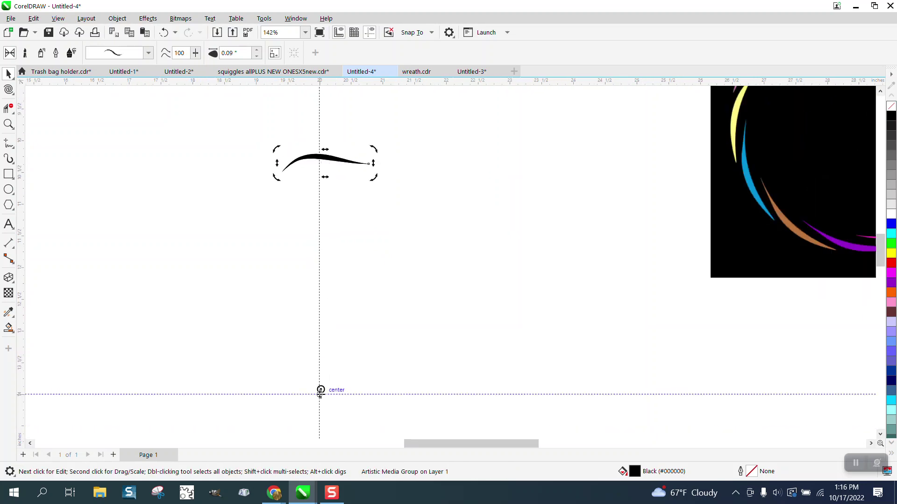
click(323, 157)
click(323, 158)
drag(325, 163, 322, 389)
ctrl+click(325, 158)
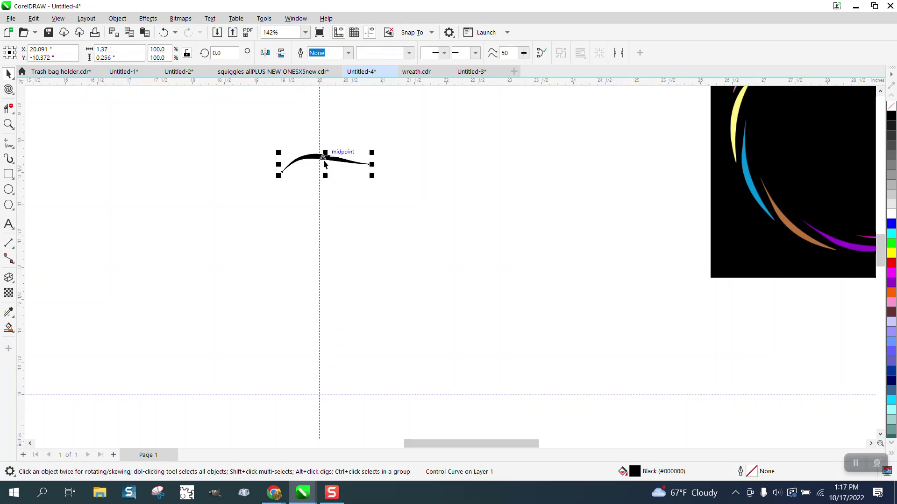
click(325, 163)
drag(332, 161, 433, 130)
right_click(433, 130)
drag(336, 164, 446, 205)
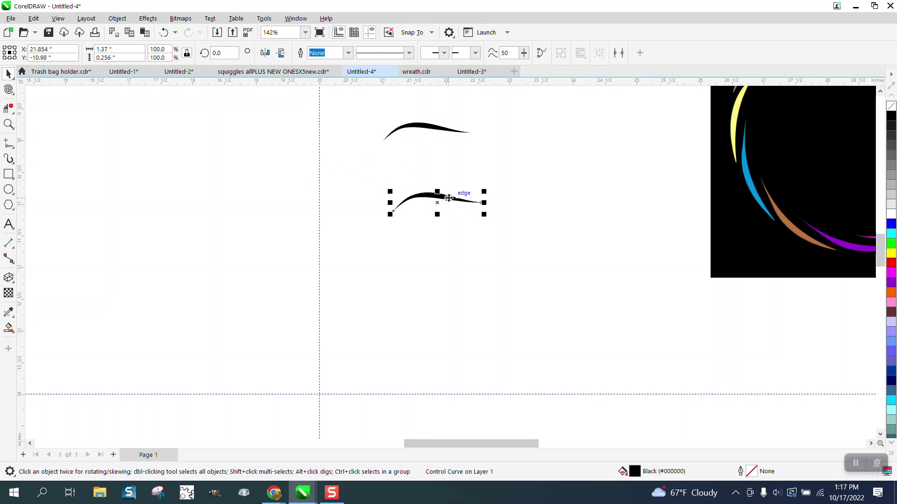
click(163, 33)
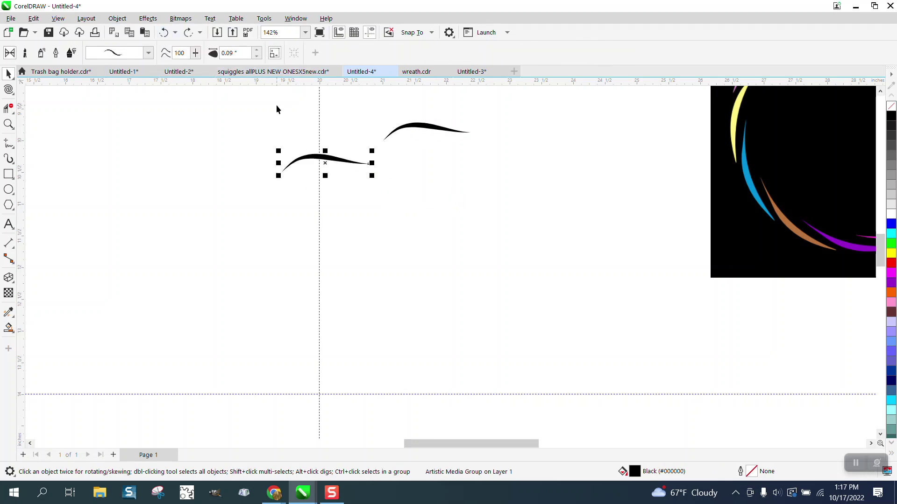
click(330, 168)
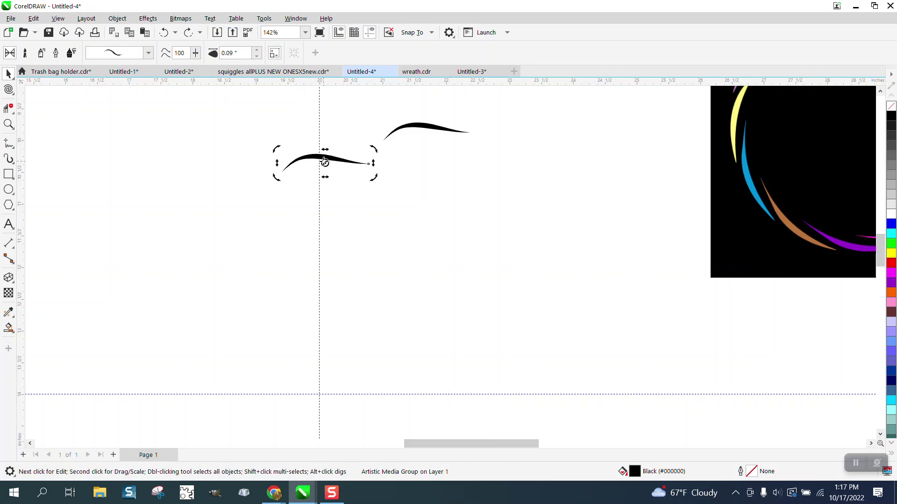
drag(322, 400, 324, 159)
click(326, 163)
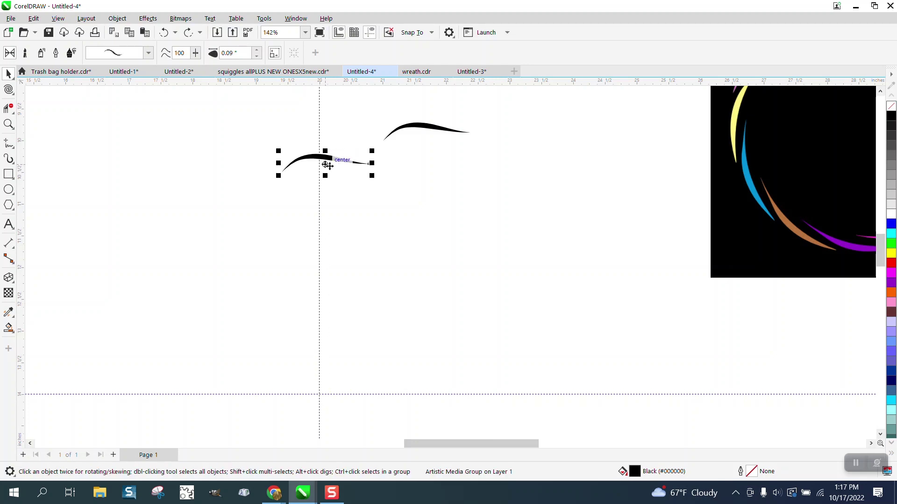
click(426, 127)
Delete the extra duplicate and break the stroke's Artistic Media group apart.
key(Delete)
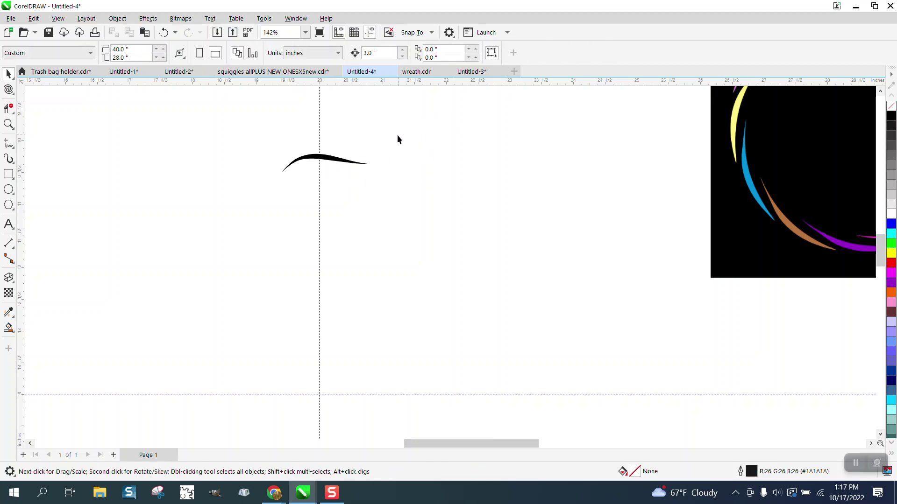
click(349, 161)
click(117, 19)
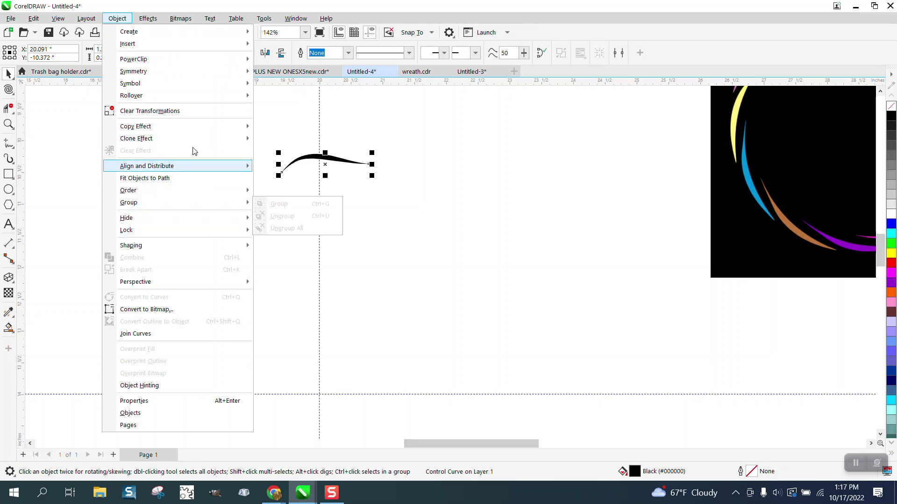
click(260, 124)
drag(260, 124, 464, 229)
click(117, 19)
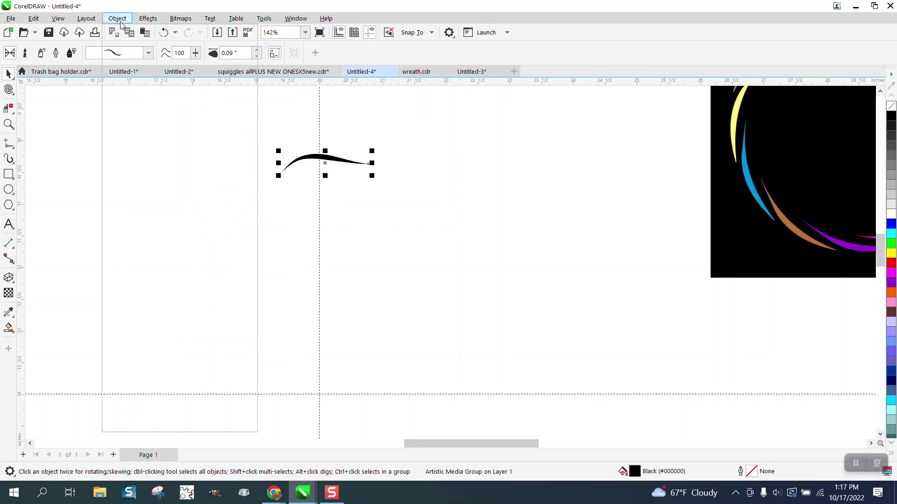
click(132, 269)
Move the black stroke down-right and the thin control path up-left.
click(326, 177)
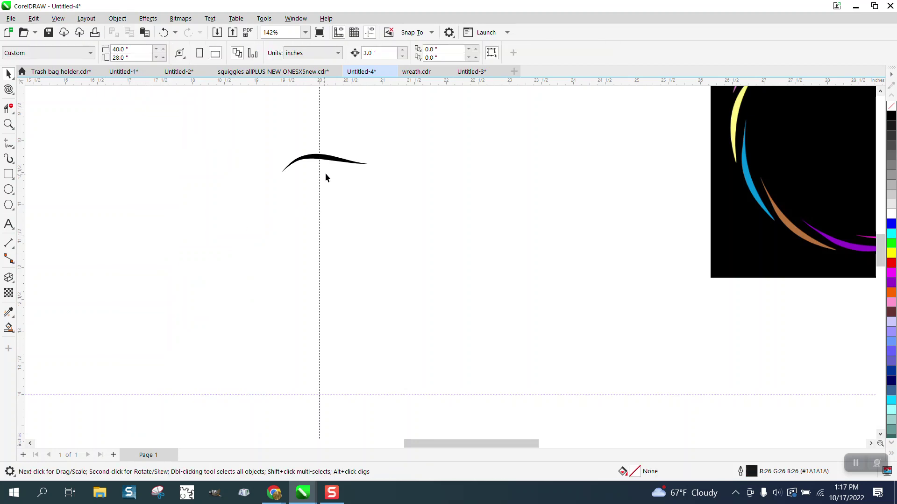
drag(339, 158, 390, 223)
drag(236, 116, 461, 207)
click(464, 200)
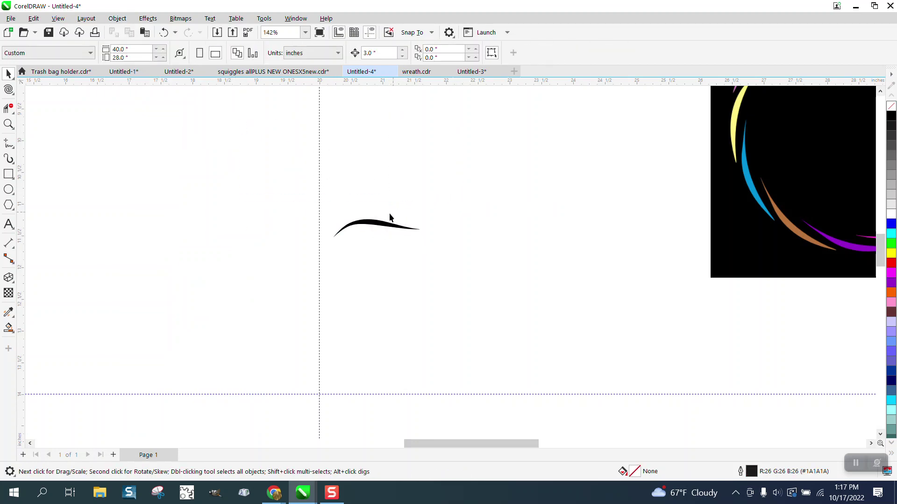
drag(379, 223, 326, 176)
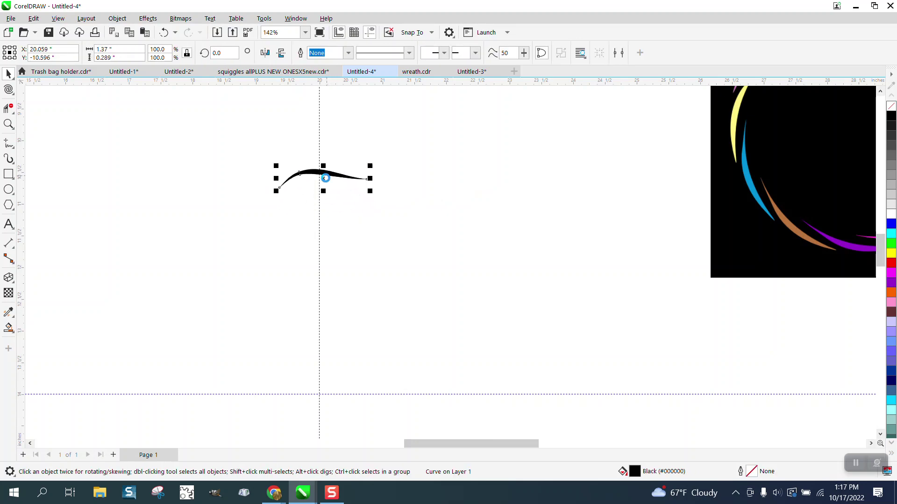
Make a first set of swoosh copies rotated in 30° steps.
click(326, 179)
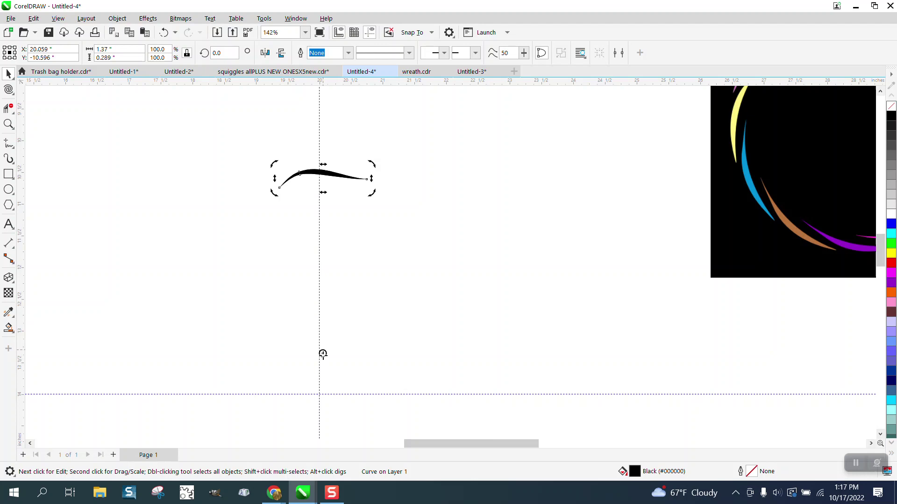
click(327, 176)
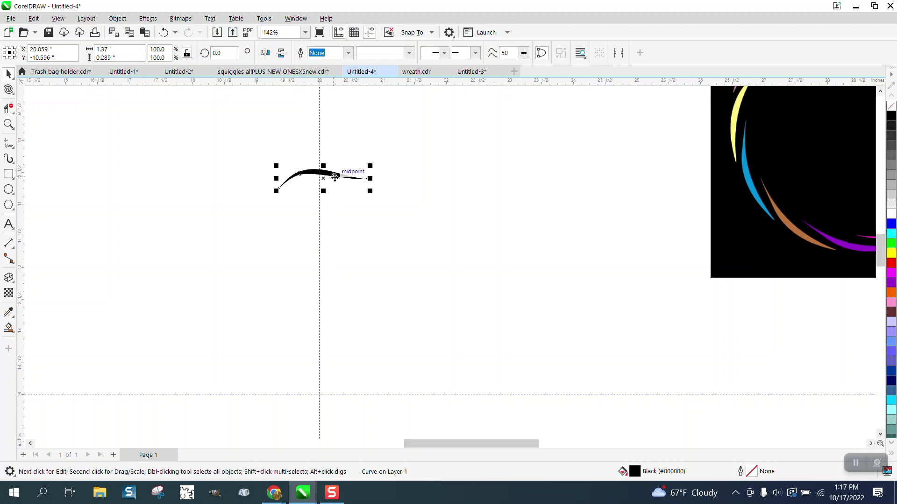
click(326, 177)
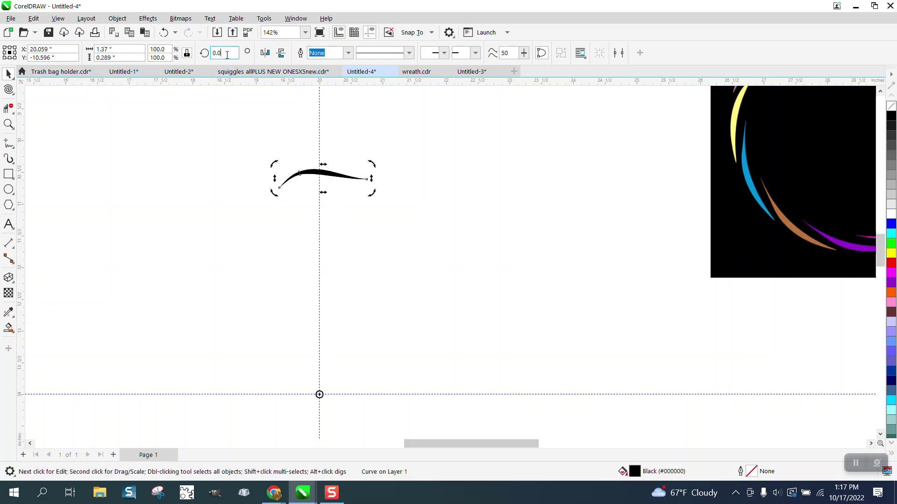
click(217, 53)
text(30)
key(Return)
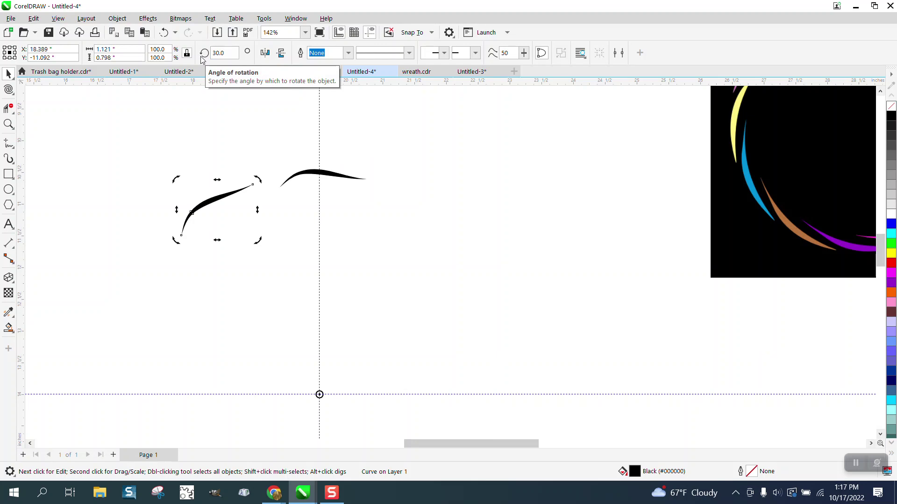
key(ctrl+r)
key(ctrl+r)
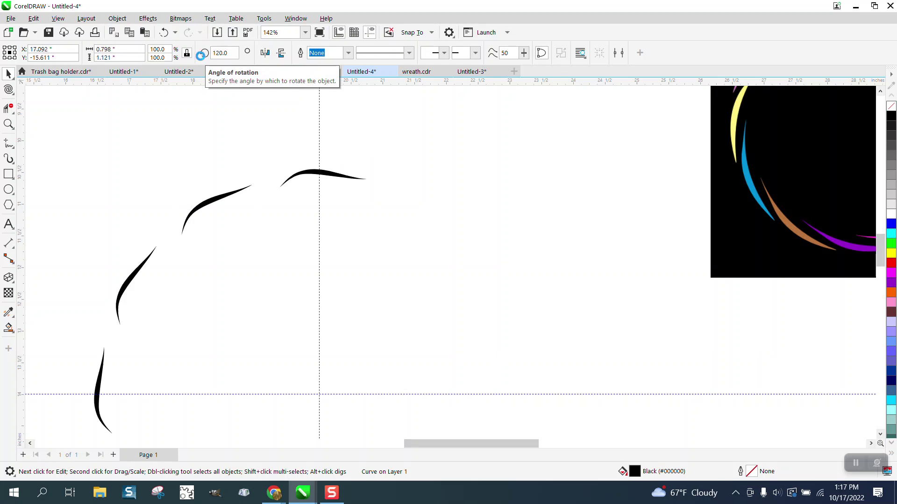
key(ctrl+r)
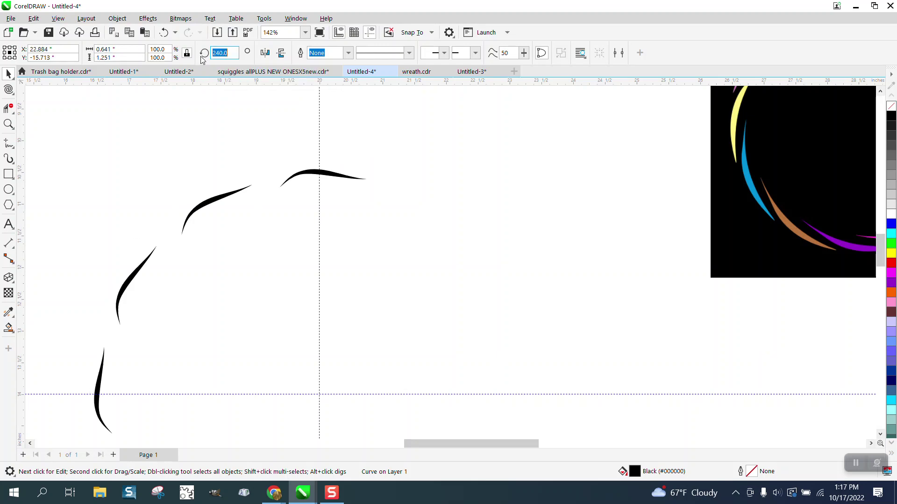
Undo the rotated copies back to the single original curve.
click(164, 33)
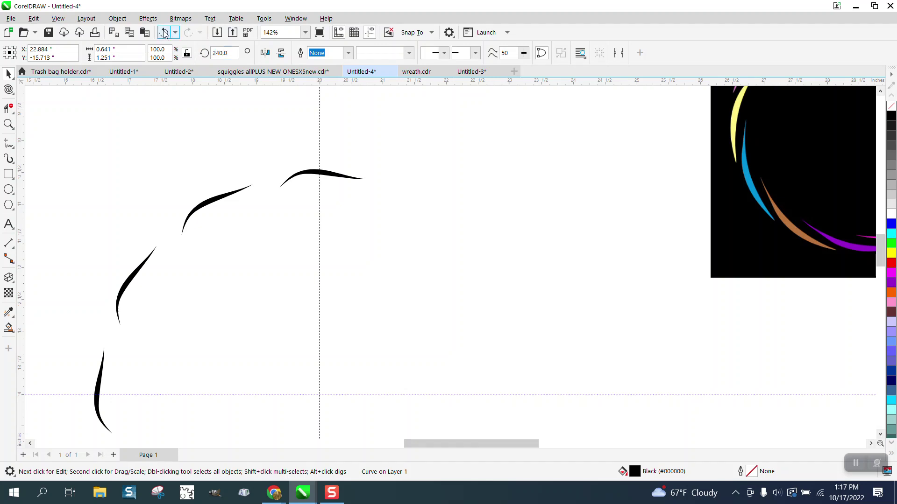
click(164, 33)
click(164, 33)
click(164, 33)
click(163, 33)
click(164, 32)
click(164, 32)
click(164, 32)
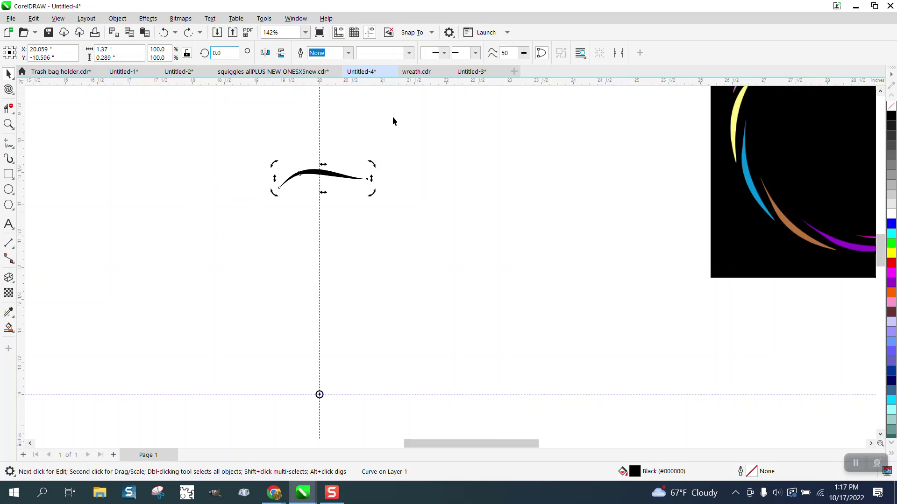
click(360, 167)
Drop a copy of the curve below the original and delete the upper curve.
drag(331, 178, 331, 215)
right_click(332, 215)
click(337, 178)
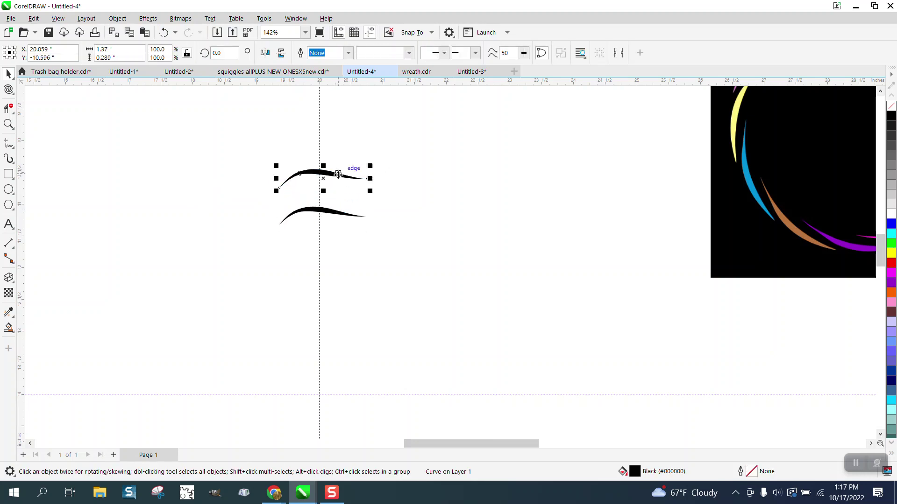
key(Delete)
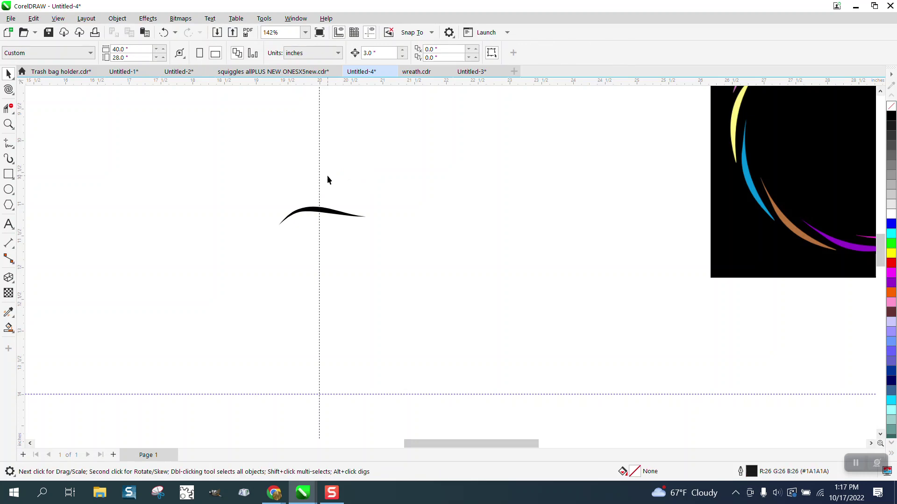
click(329, 213)
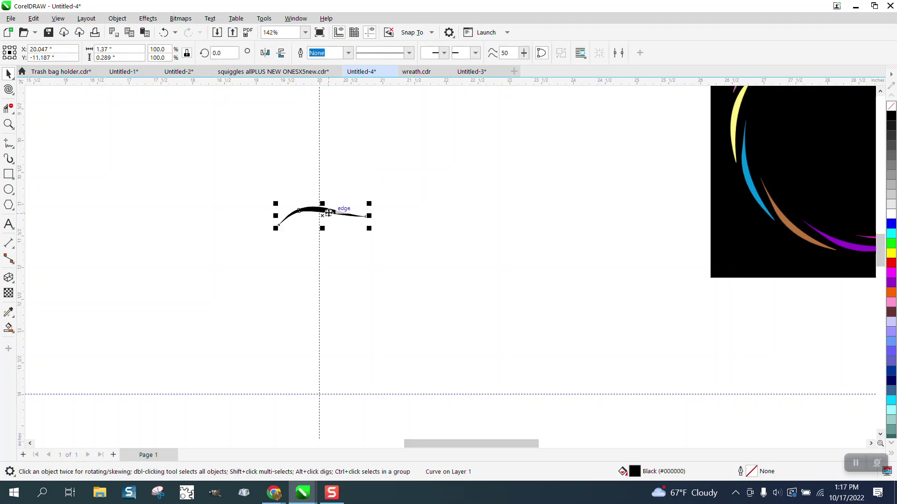
Set the rotation centre on the guide intersection and add 30° rotated copies, undoing the last.
click(329, 213)
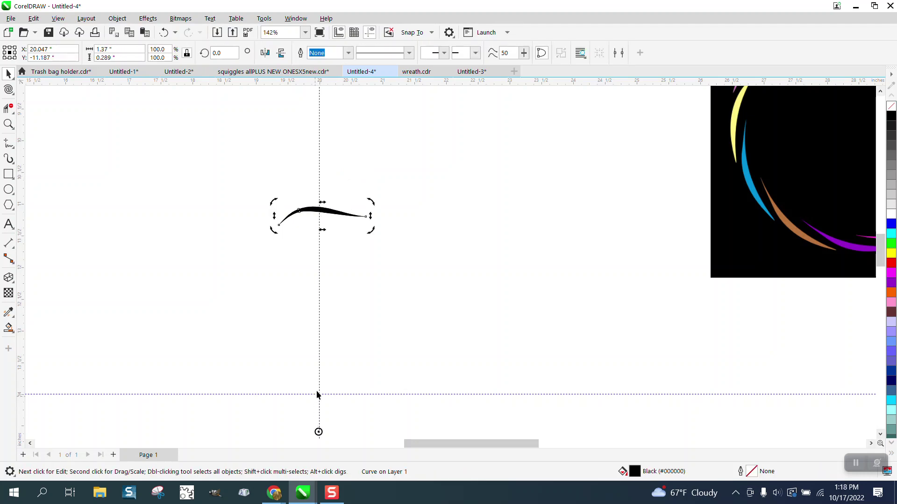
drag(318, 432, 320, 394)
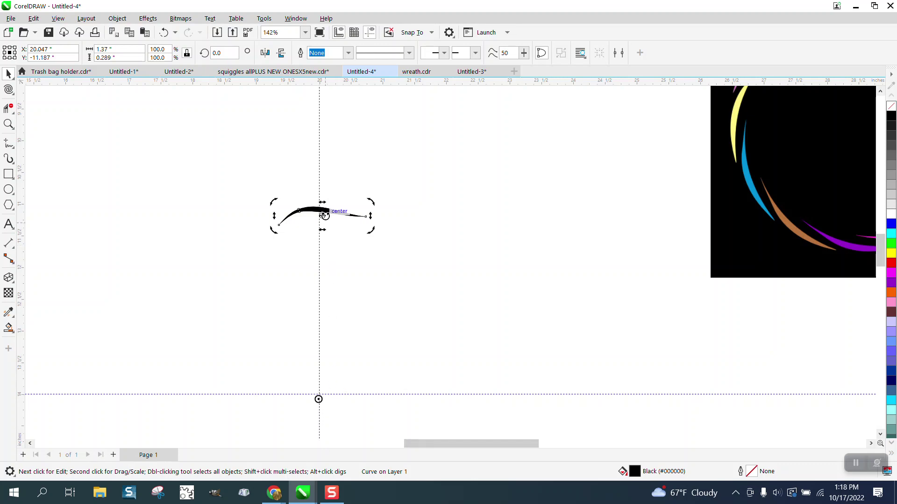
click(219, 52)
text(30)
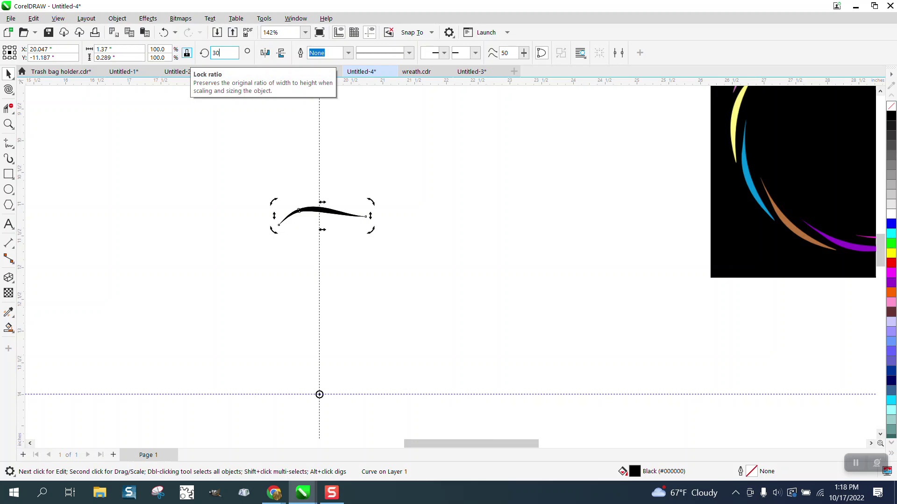
key(Return)
key(ctrl+r)
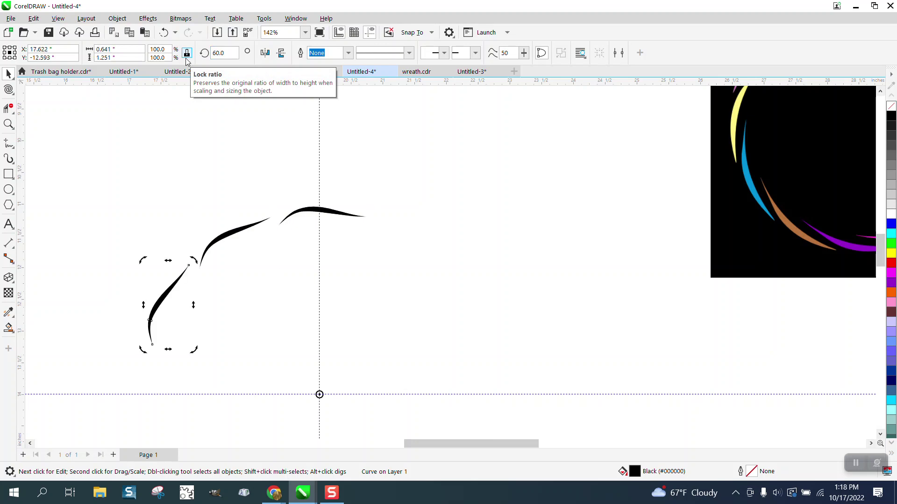
key(ctrl+r)
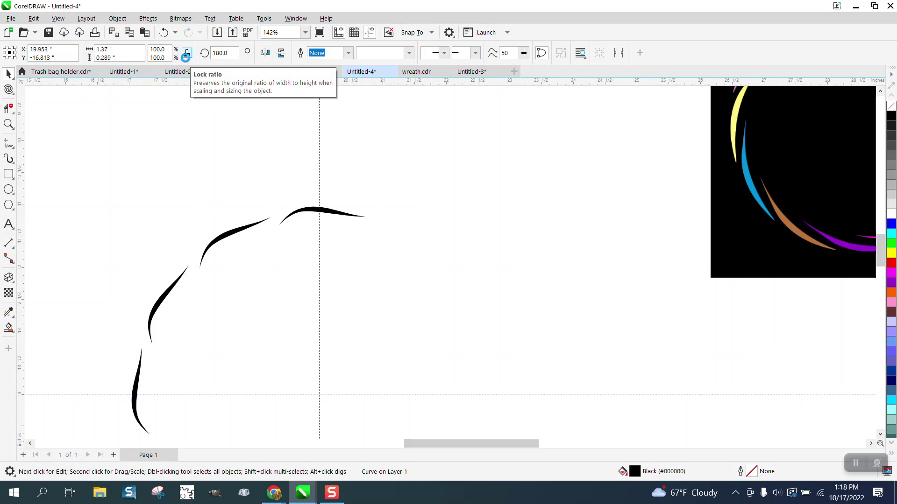
key(ctrl+r)
key(ctrl+r)
key(ctrl+r)
key(ctrl+r)
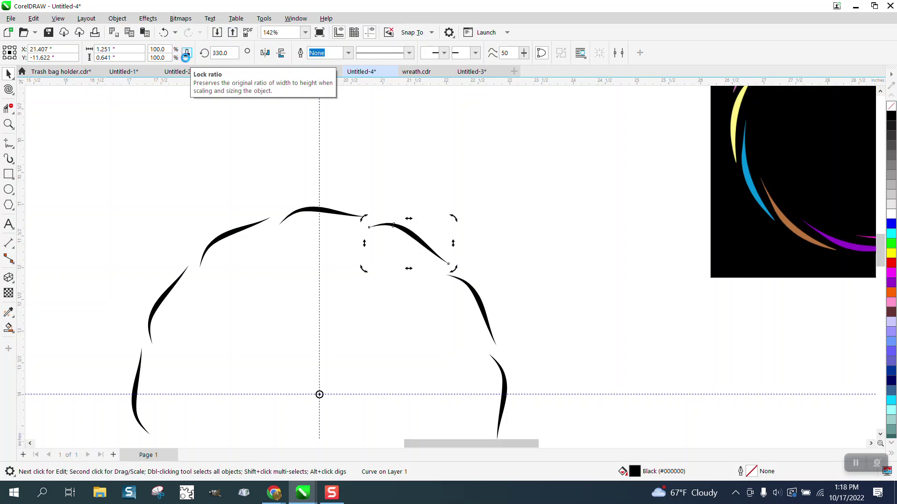
click(165, 33)
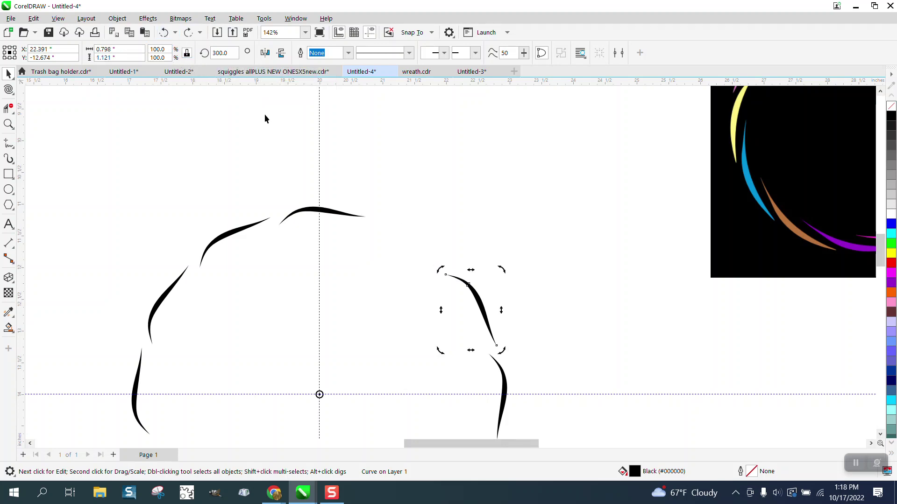
Undo the earlier rotated copies back to the single original curve.
click(164, 32)
click(164, 32)
click(164, 31)
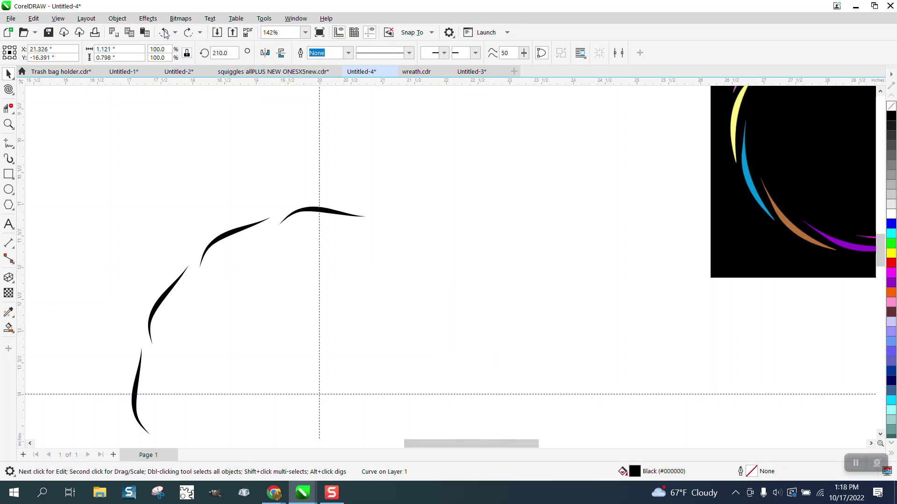
click(164, 31)
click(164, 32)
click(164, 33)
click(164, 32)
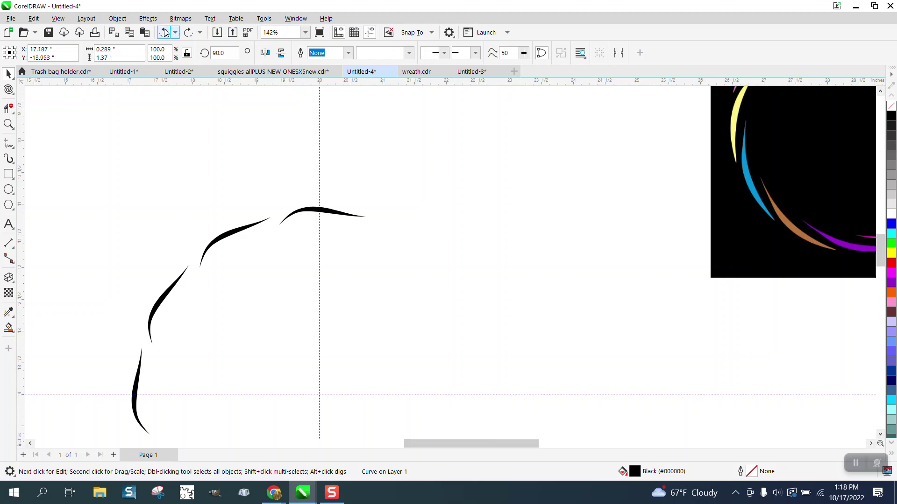
click(164, 32)
click(164, 33)
click(164, 32)
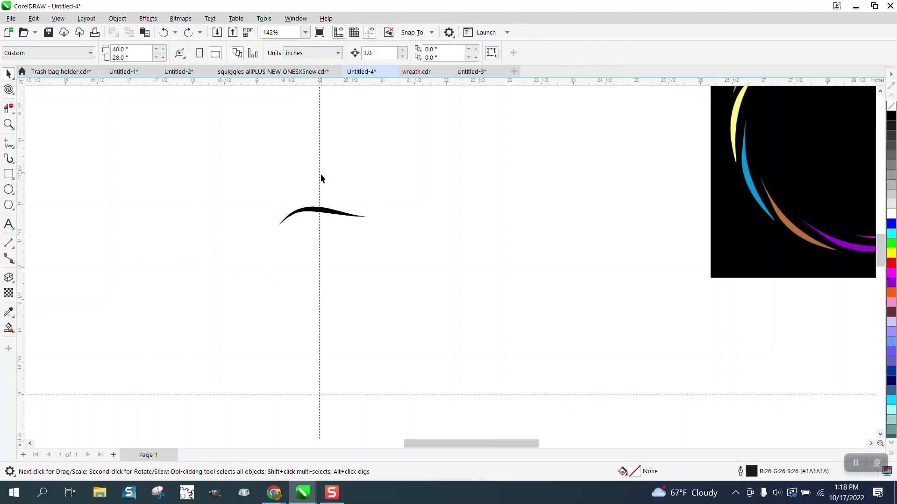
Duplicate the curve below and repeat 30° rotated copies into an arch over the guide crossing.
drag(324, 213, 324, 250)
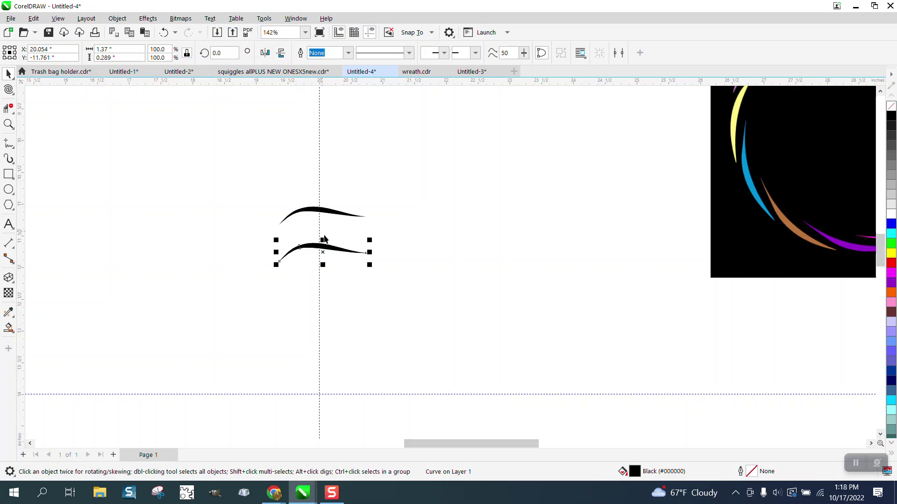
click(325, 245)
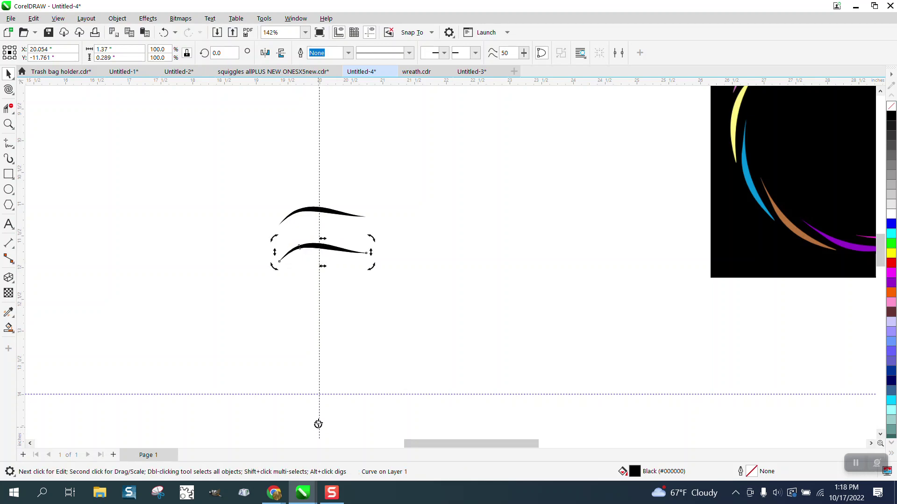
click(333, 253)
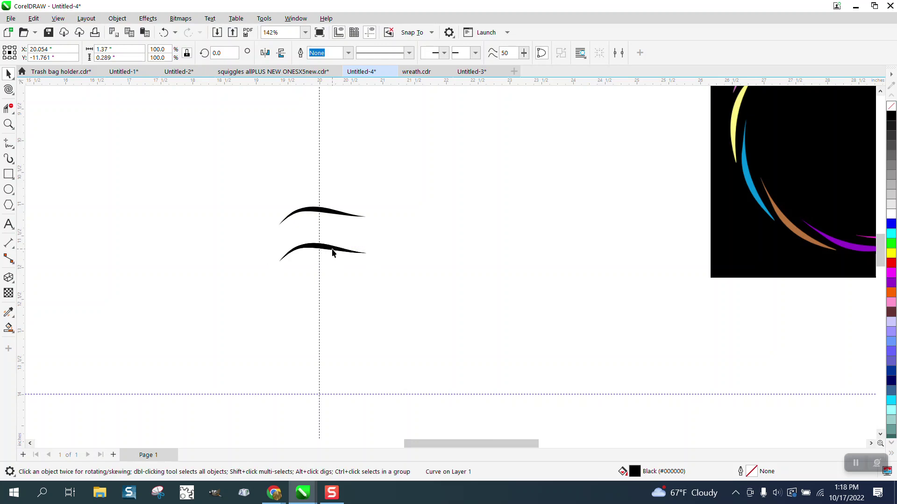
click(333, 252)
click(220, 52)
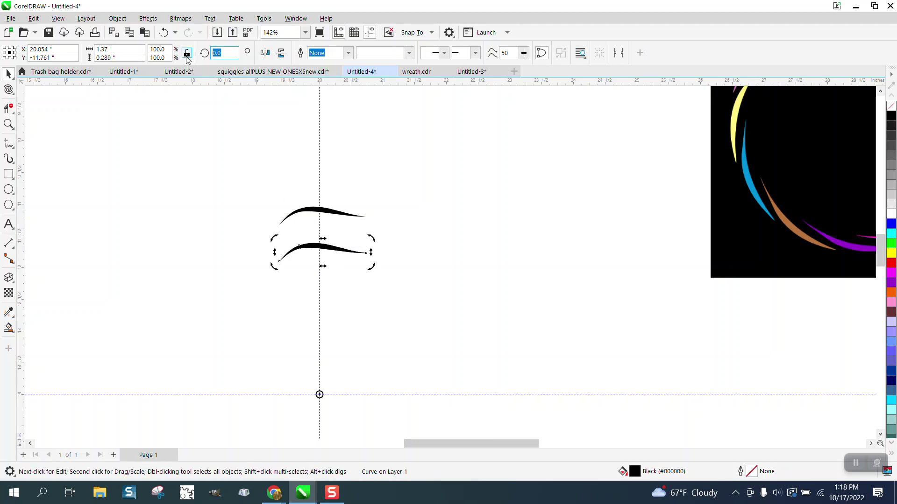
text(30)
key(Return)
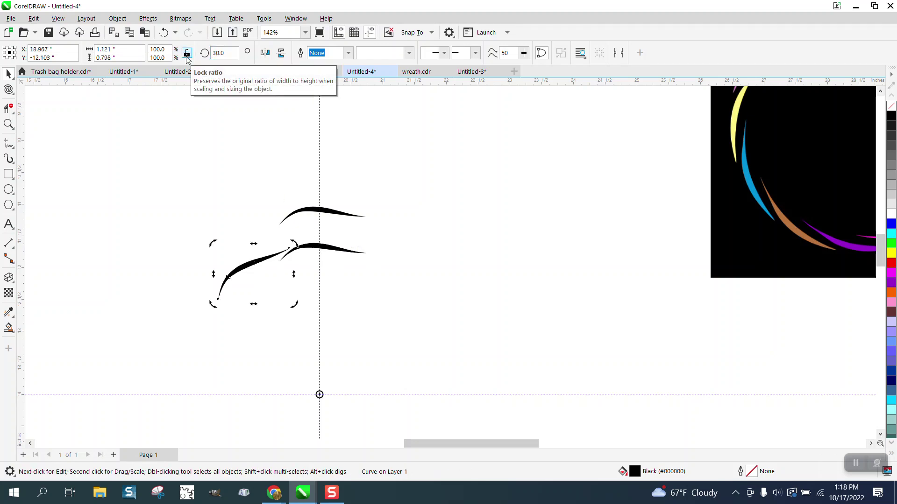
key(ctrl+r)
key(ctrl+r)
key(ctrl+r)
key(ctrl+r)
key(ctrl+r)
key(ctrl+r)
key(ctrl+r)
key(ctrl+r)
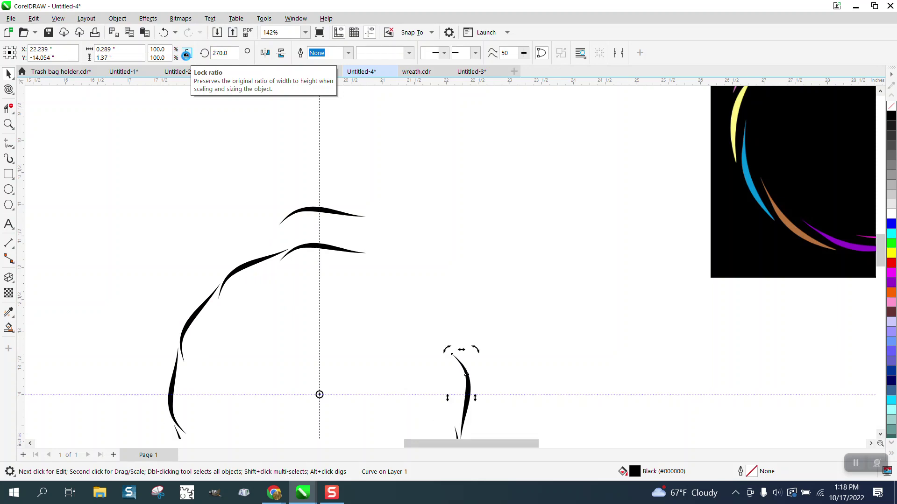
key(ctrl+r)
key(ctrl+r)
Dismiss the stray toolbar menu and deselect all the curves.
right_click(186, 55)
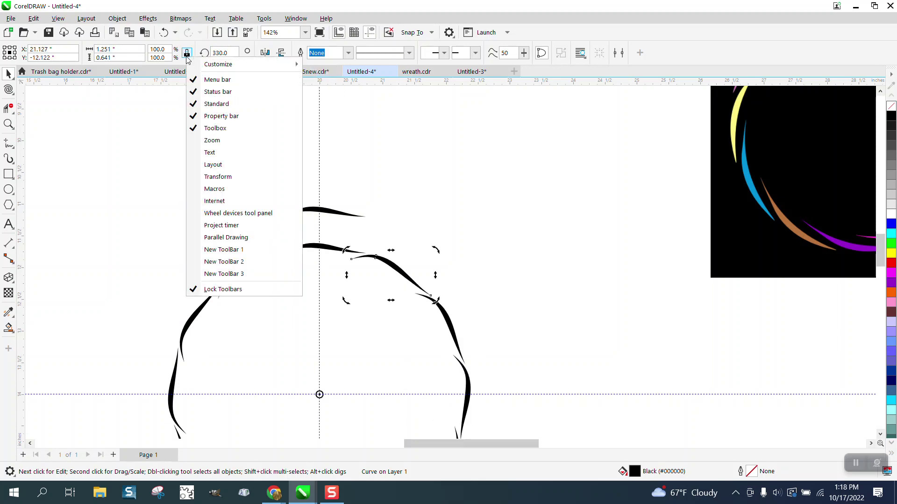
click(335, 214)
click(314, 194)
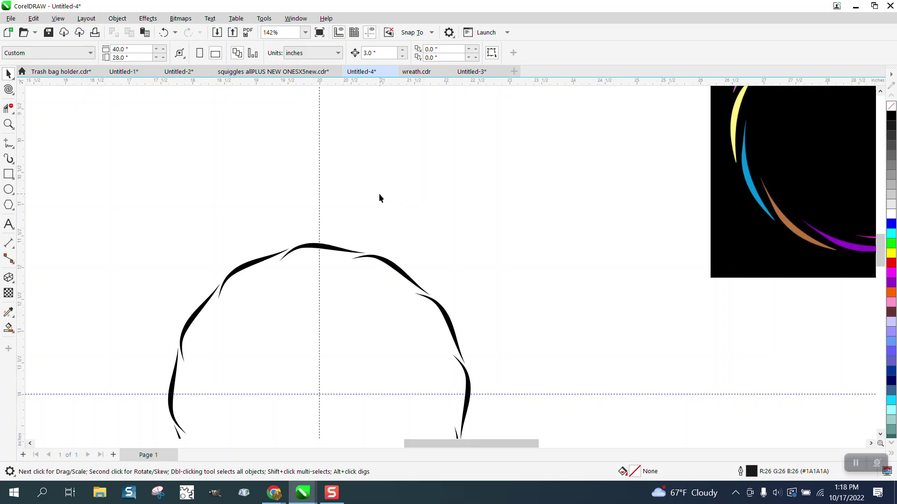
Zoom in on the ring of twelve curves and select its top piece.
scroll(379, 193, down, 3)
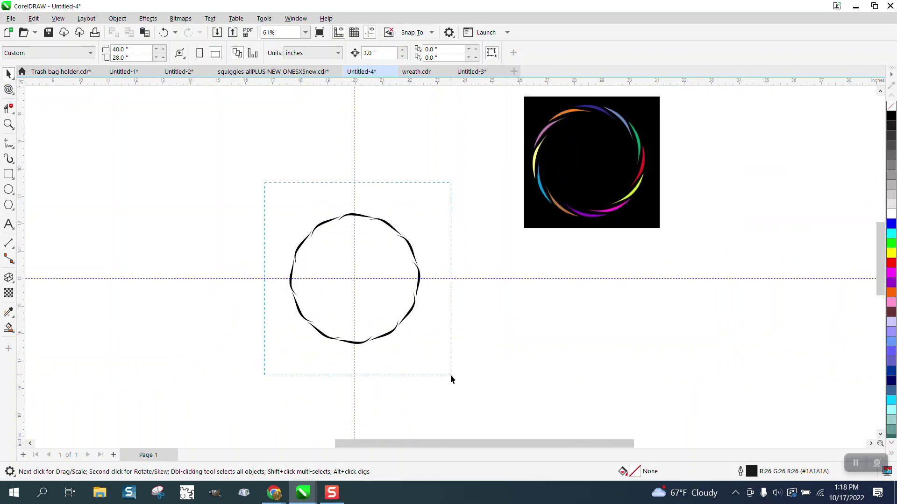
drag(450, 377, 451, 376)
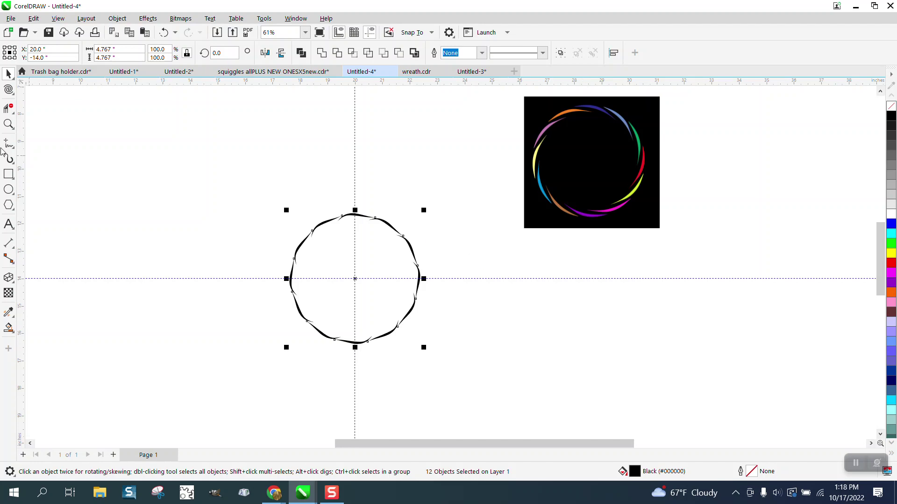
click(9, 124)
drag(280, 190, 542, 418)
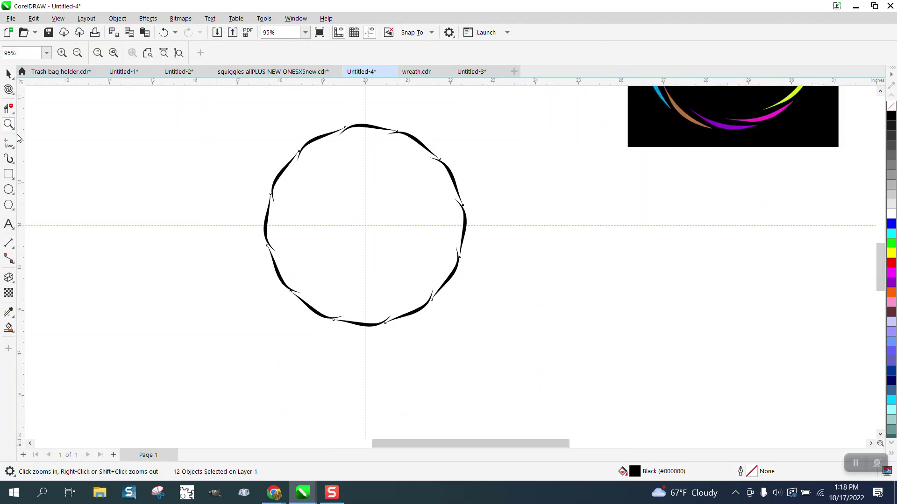
click(8, 73)
click(94, 109)
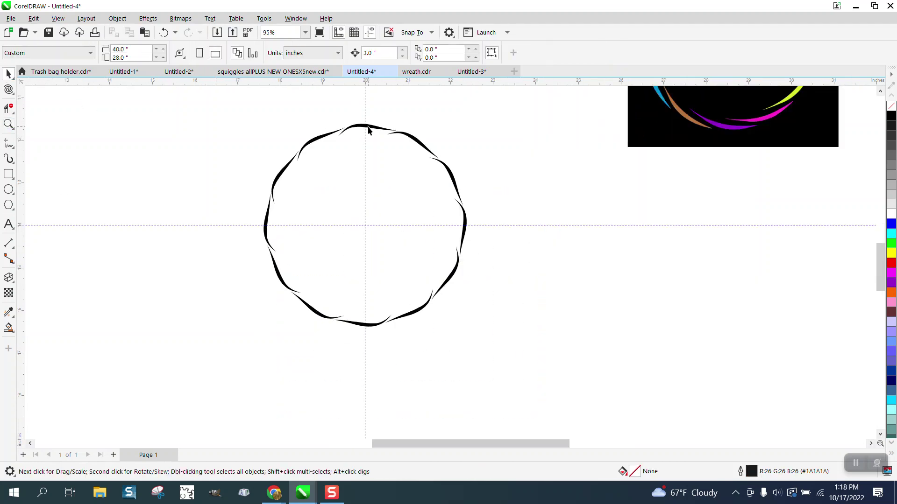
click(369, 127)
Colour the top and right-side pieces blue, cyan, green, yellow, red and purple.
click(891, 226)
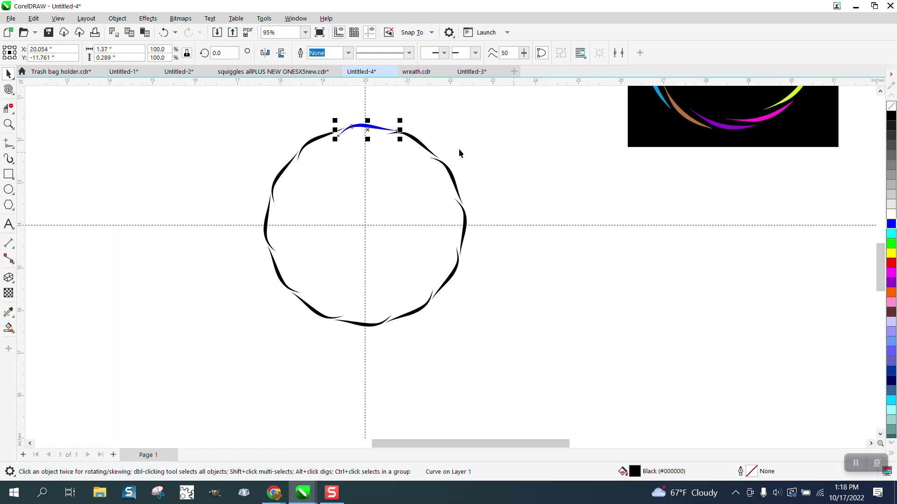
click(421, 143)
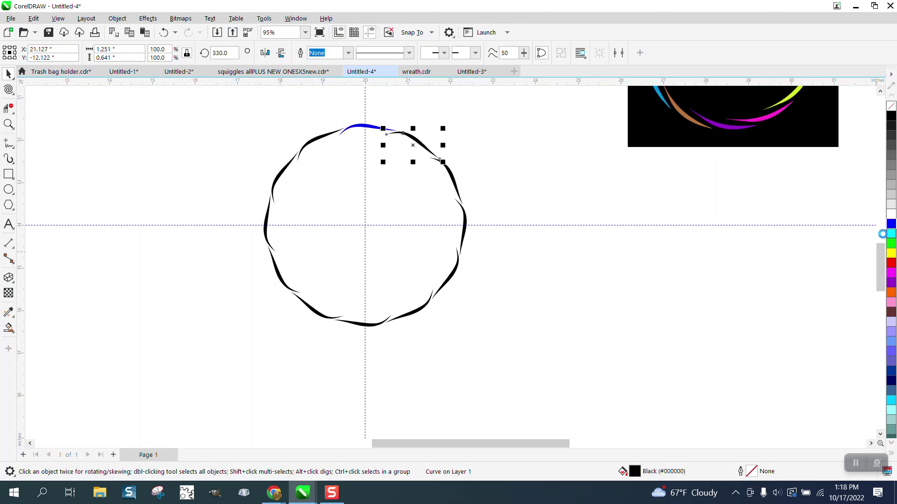
click(890, 234)
click(459, 184)
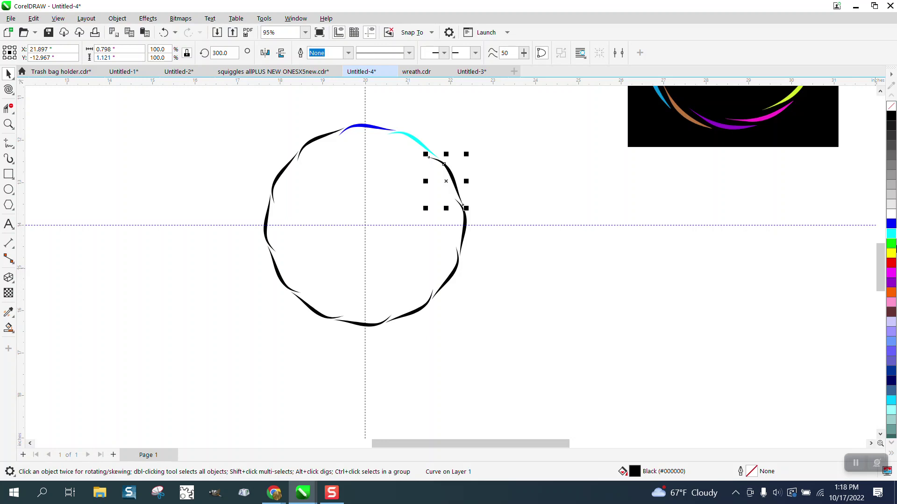
click(891, 244)
click(464, 234)
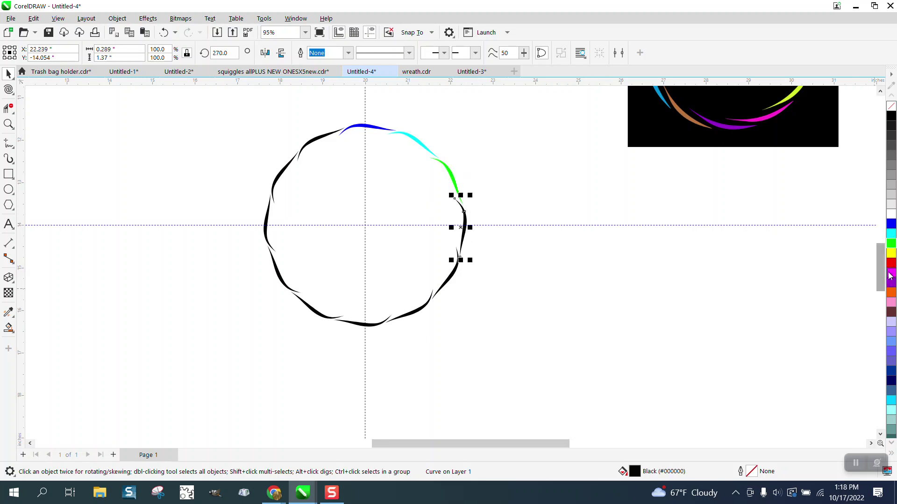
click(891, 253)
click(456, 275)
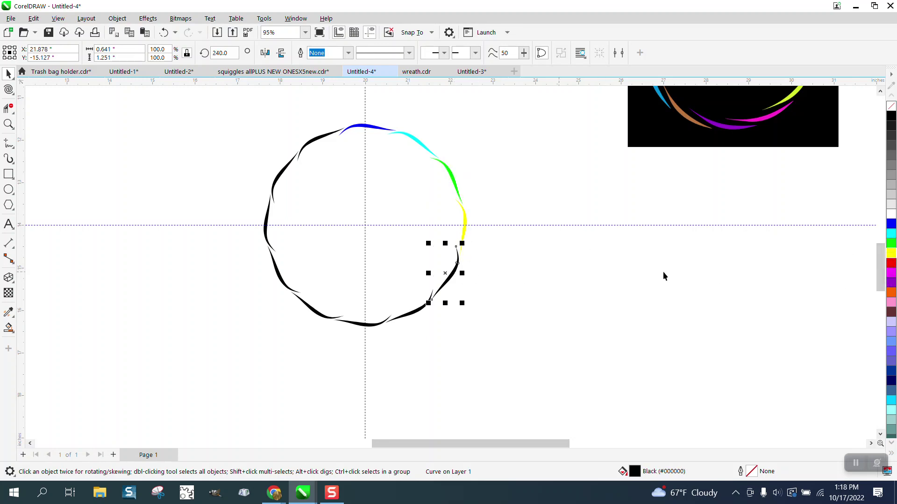
click(891, 262)
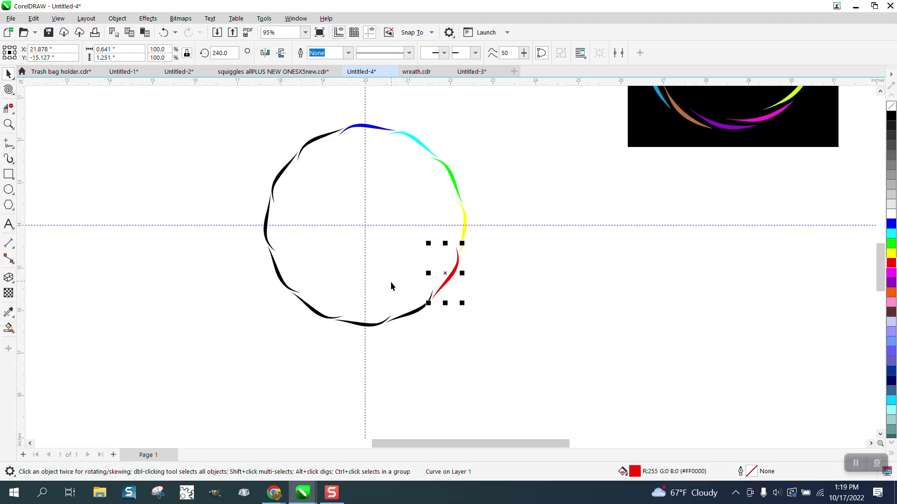
click(415, 314)
click(893, 283)
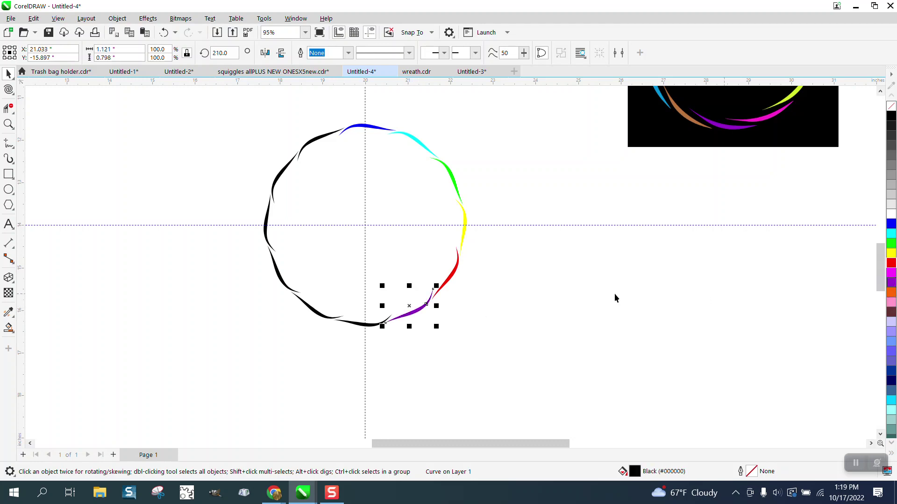
Colour the bottom and lower-left pieces orange, lavender and light green.
click(375, 325)
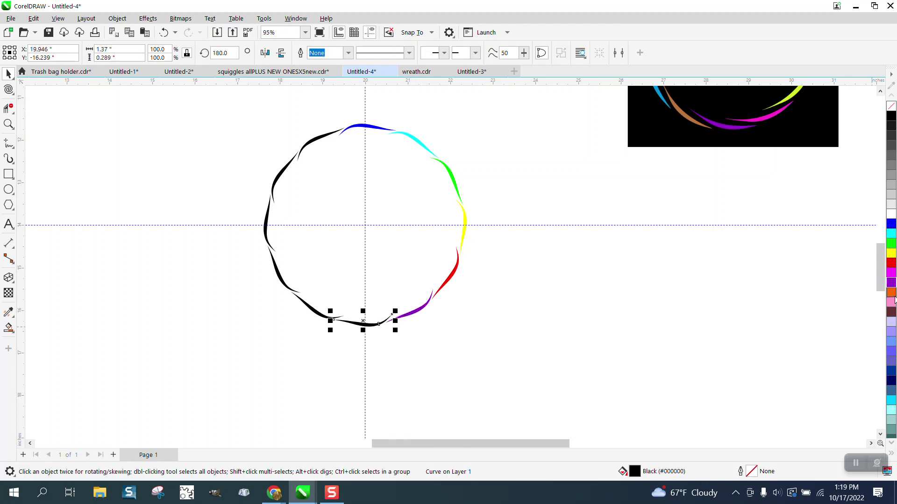
click(892, 295)
click(320, 314)
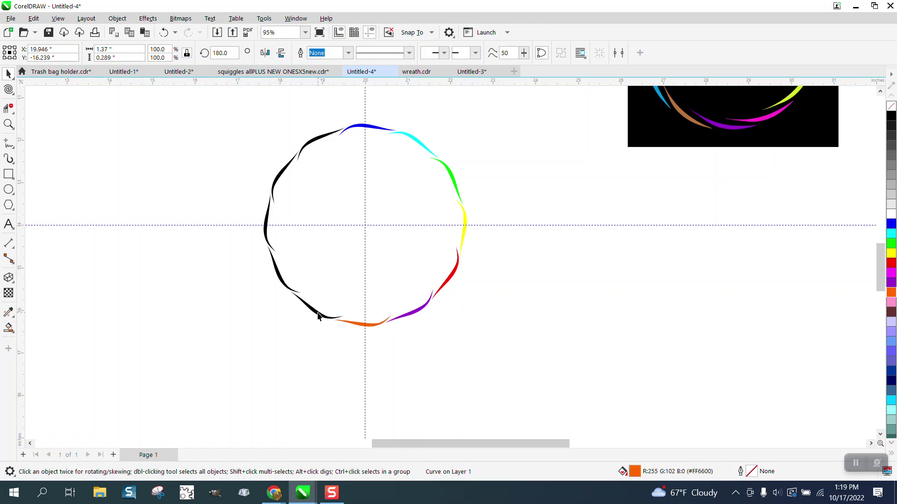
click(892, 332)
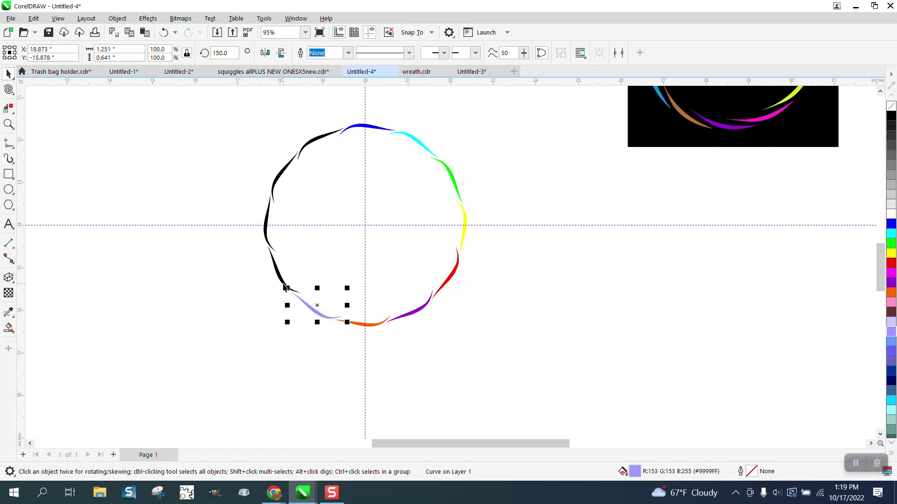
click(306, 290)
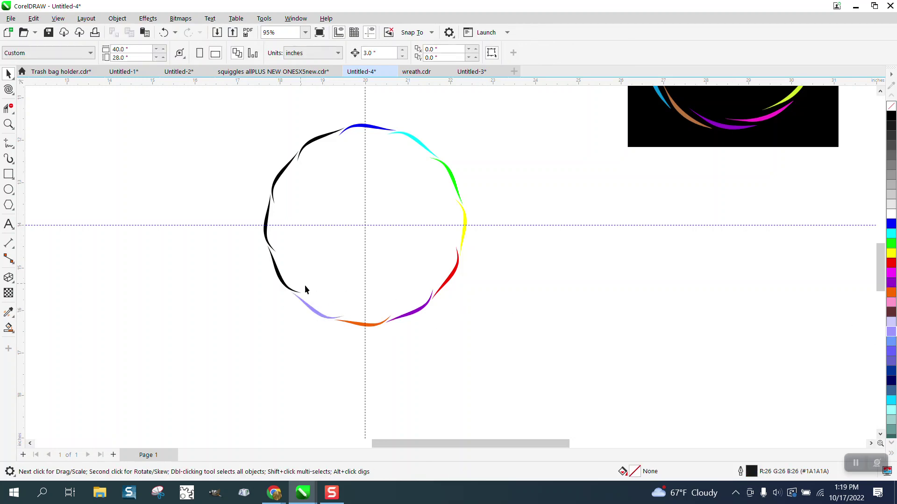
click(277, 278)
click(892, 443)
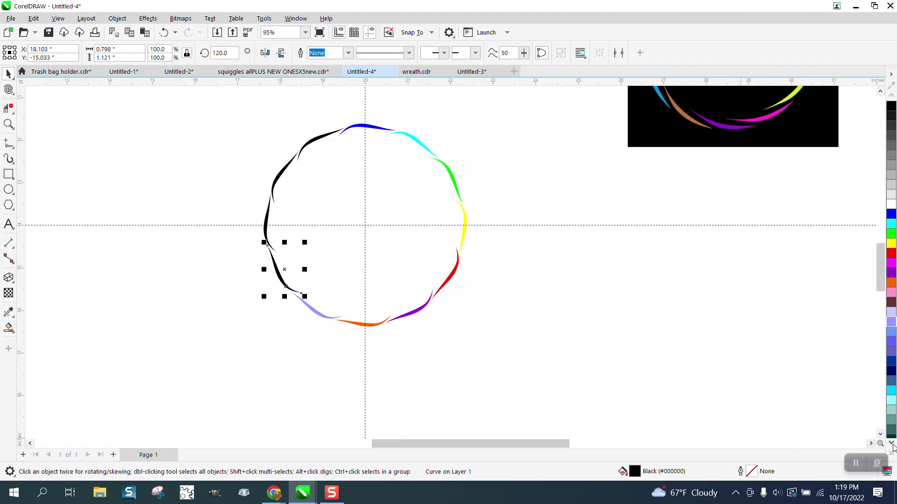
scroll(891, 443, down, 5)
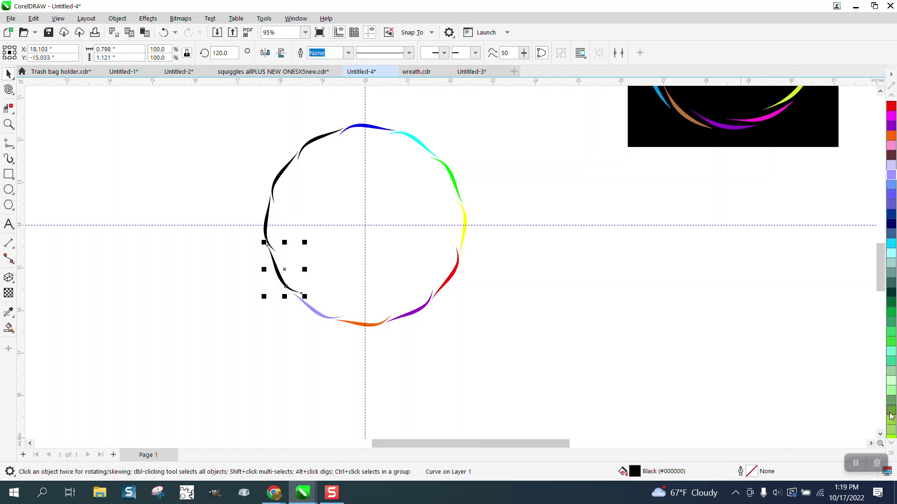
click(891, 417)
Colour the left pieces pink and purple, and the top-left piece coral (#FF6666).
click(263, 236)
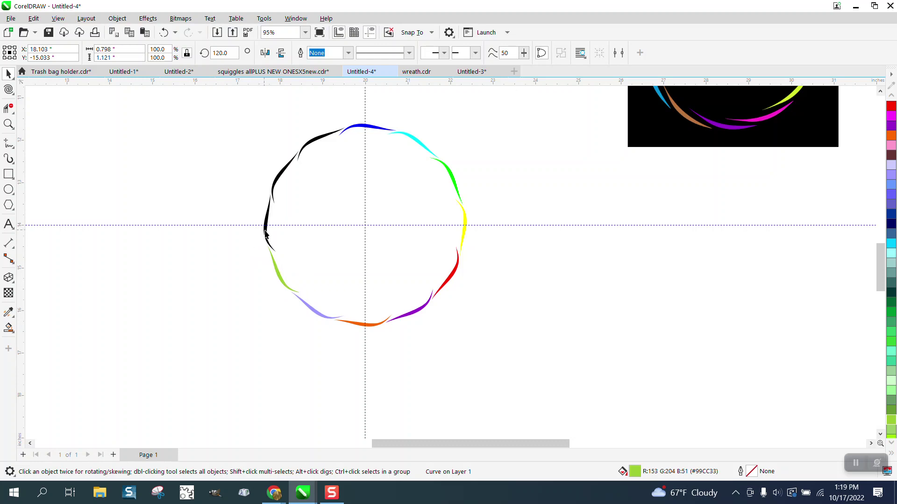
scroll(891, 444, down, 10)
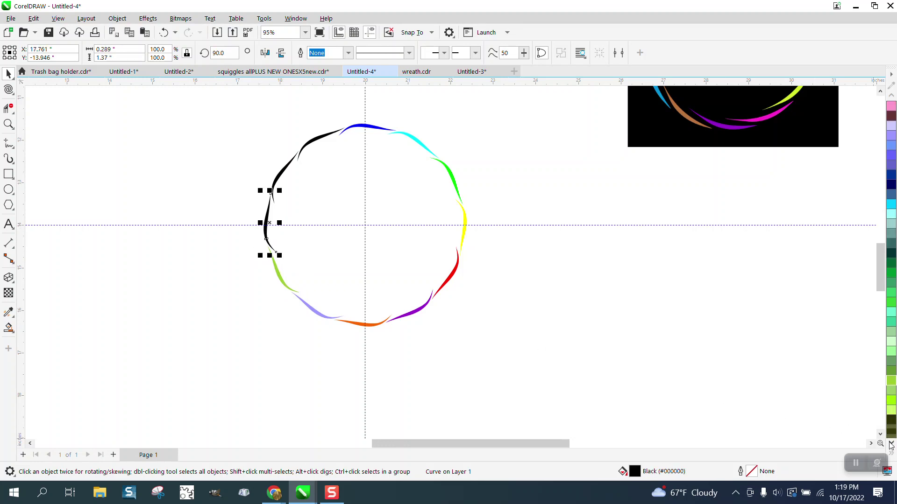
scroll(891, 446, down, 1)
click(893, 389)
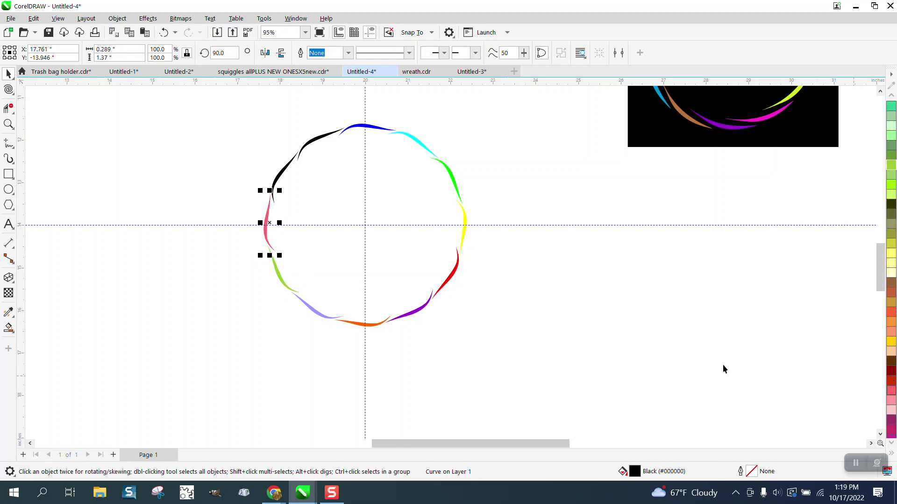
click(278, 180)
scroll(891, 444, down, 10)
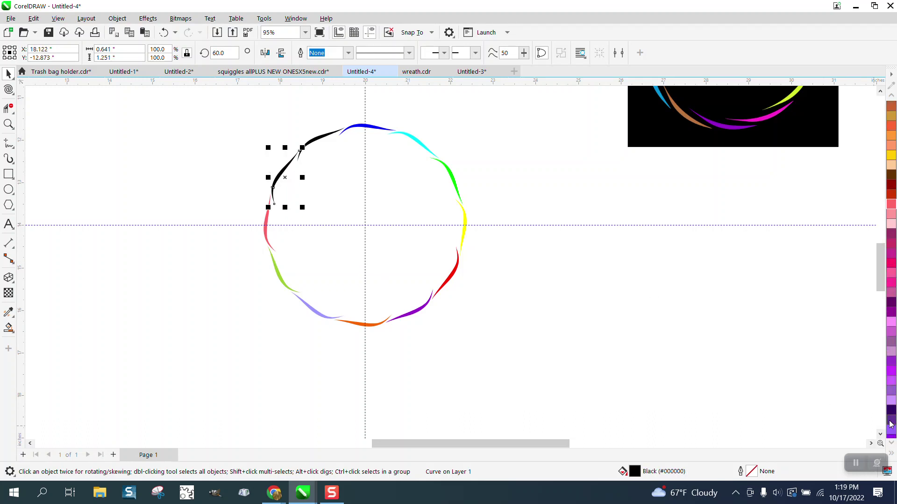
click(890, 432)
click(529, 172)
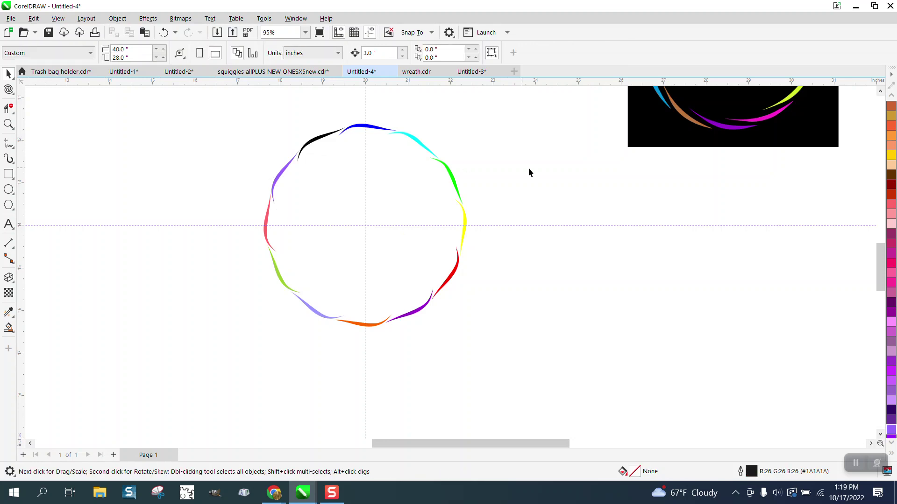
click(325, 136)
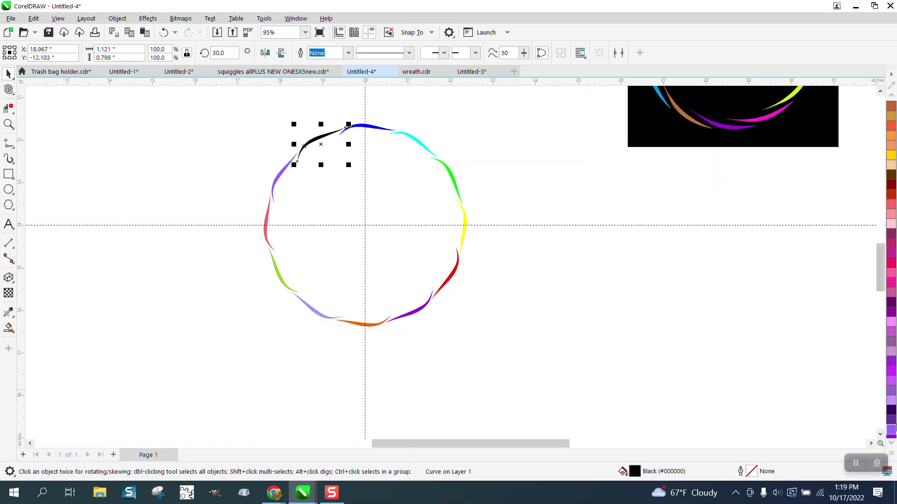
click(892, 443)
click(892, 442)
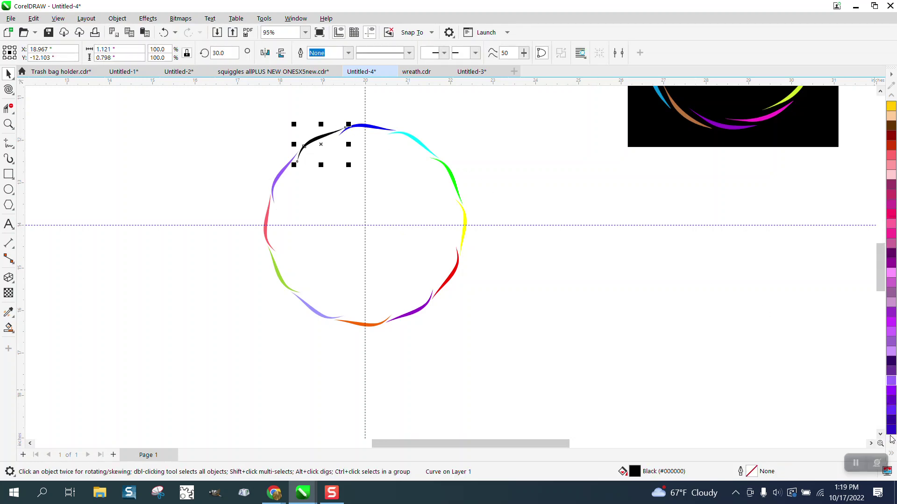
click(891, 415)
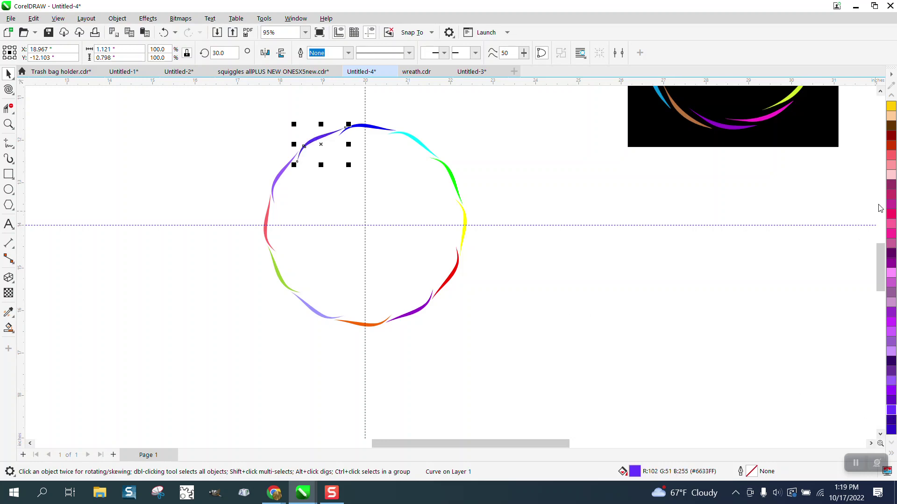
click(891, 155)
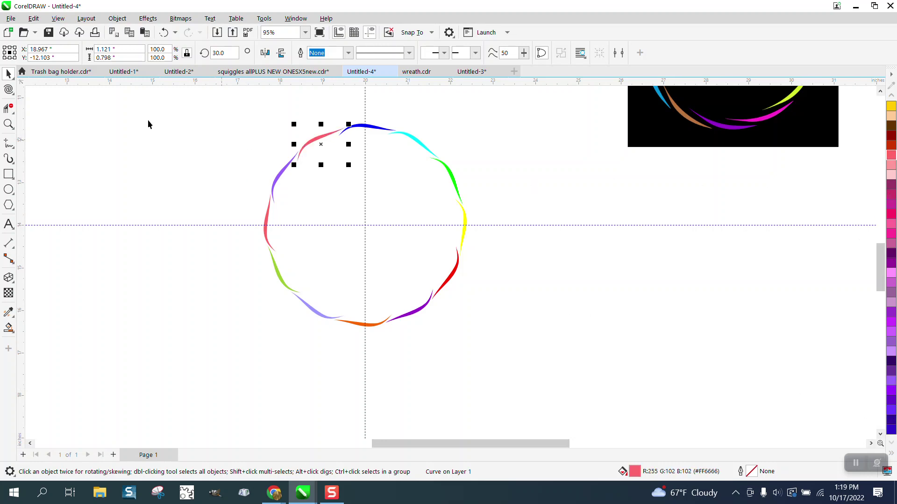
click(8, 124)
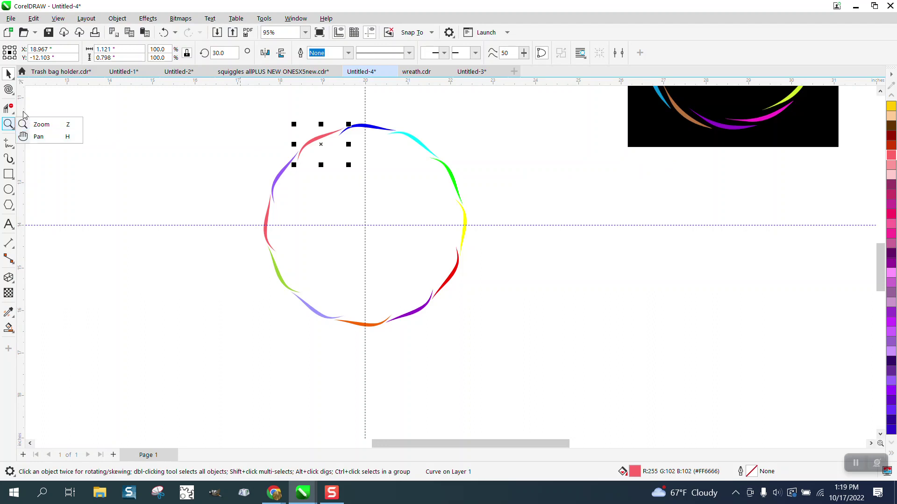
click(37, 74)
drag(652, 126, 509, 309)
click(9, 124)
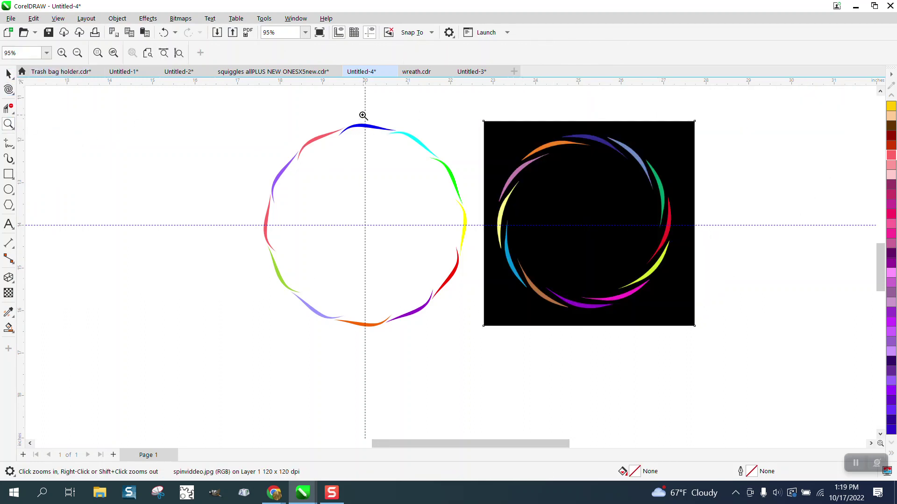
drag(470, 184, 471, 184)
scroll(449, 176, down, 2)
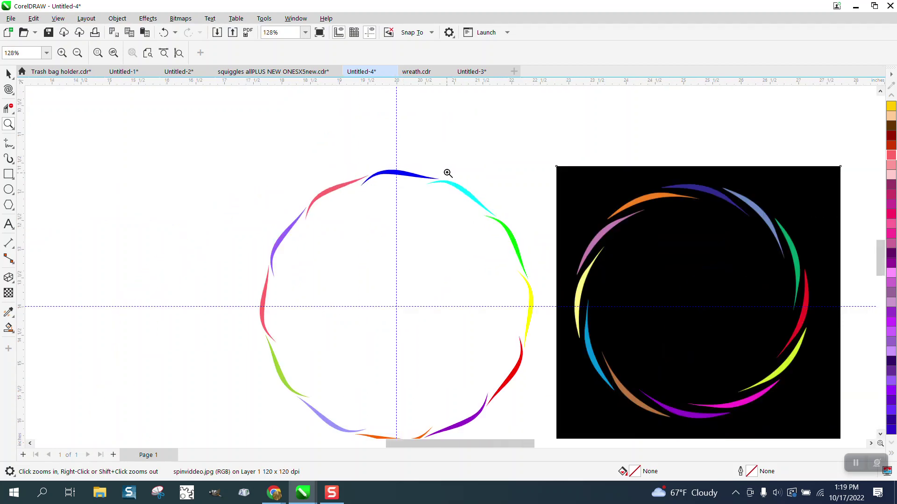
scroll(442, 170, down, 1)
scroll(442, 169, down, 1)
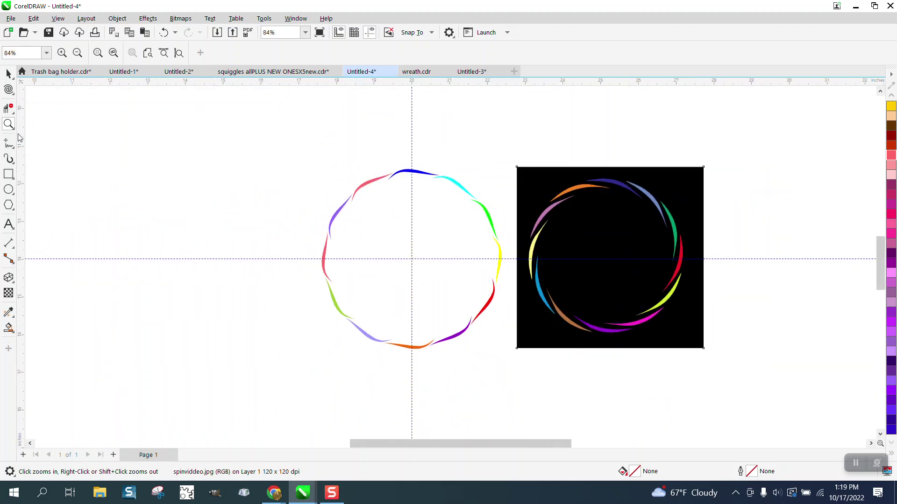
Draw a short Artistic Media stroke above the ring with a thick-to-thin tapered preset.
click(14, 164)
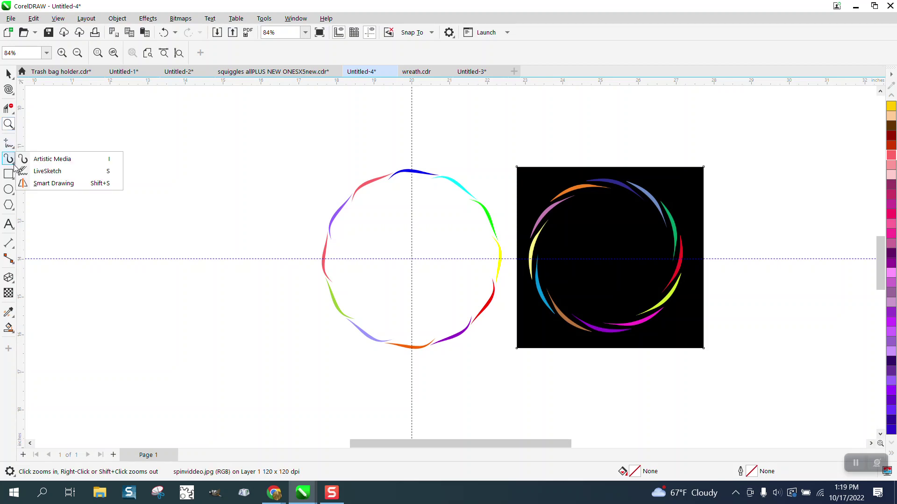
click(47, 158)
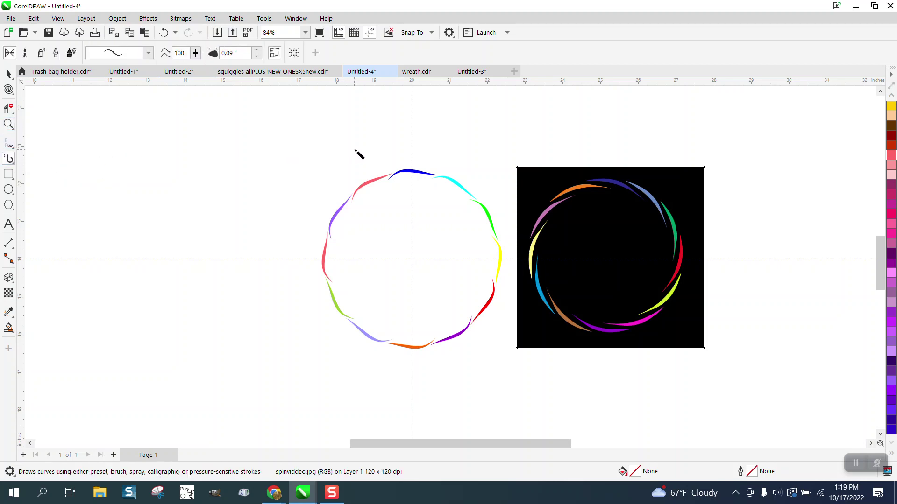
drag(371, 150, 315, 152)
click(148, 54)
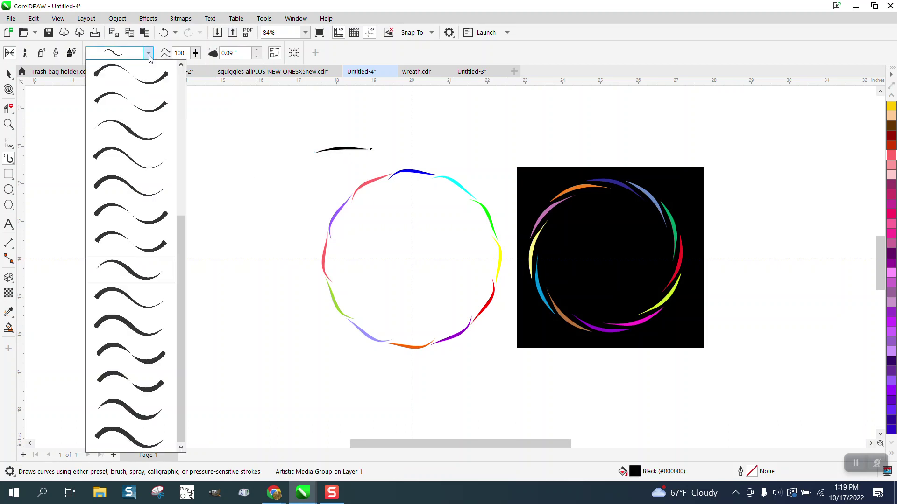
click(117, 182)
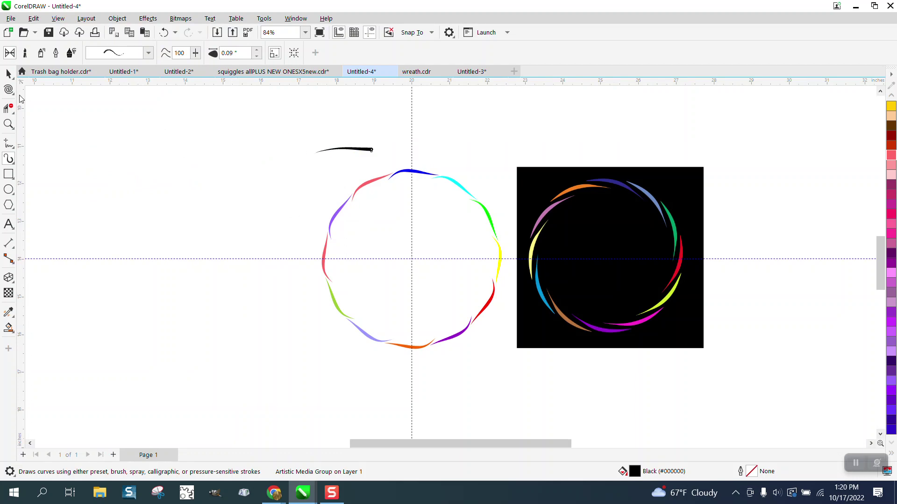
click(8, 124)
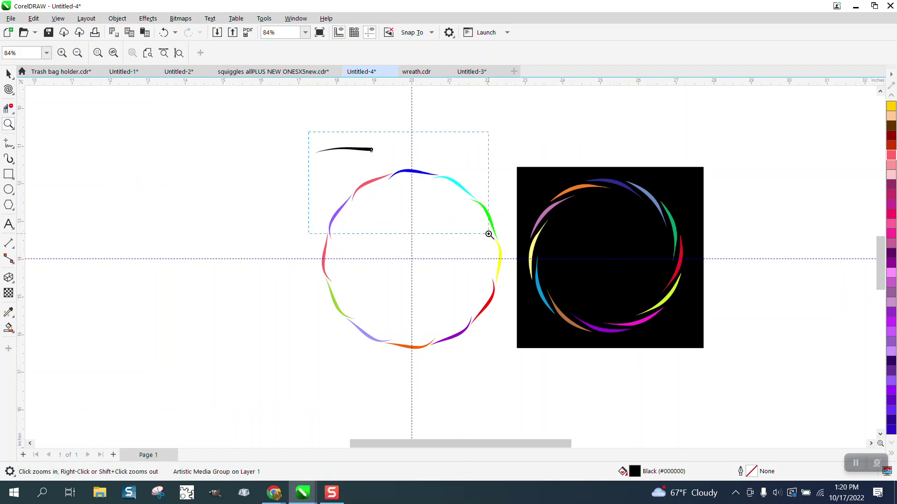
drag(488, 235, 489, 234)
Select all twelve coloured ring pieces and delete them.
click(8, 74)
scroll(223, 106, down, 3)
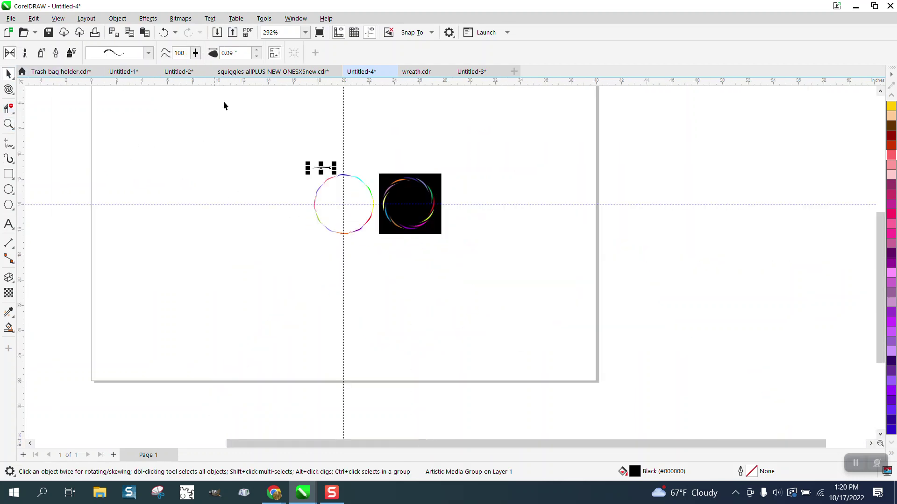
click(8, 124)
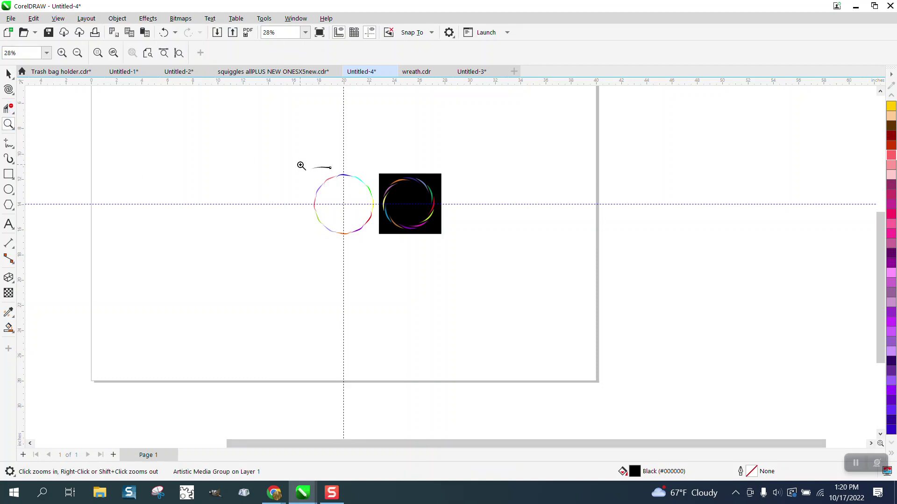
click(8, 73)
drag(288, 172, 369, 220)
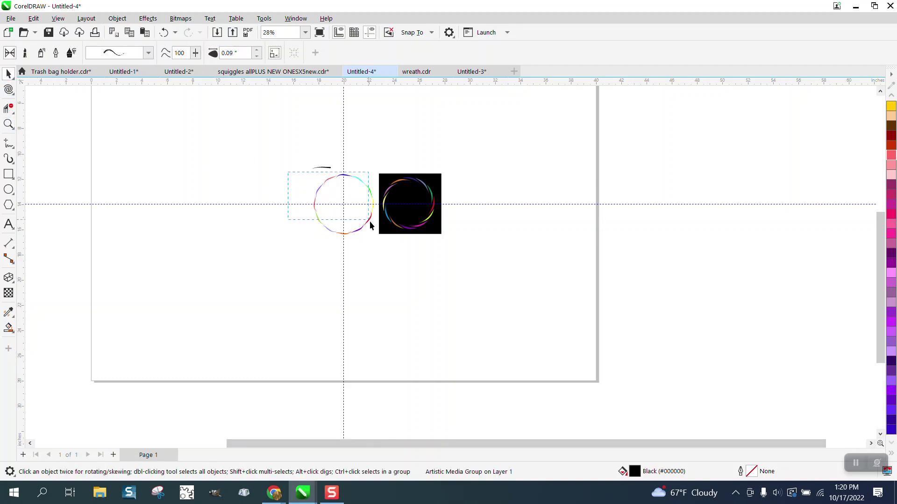
drag(388, 250, 385, 247)
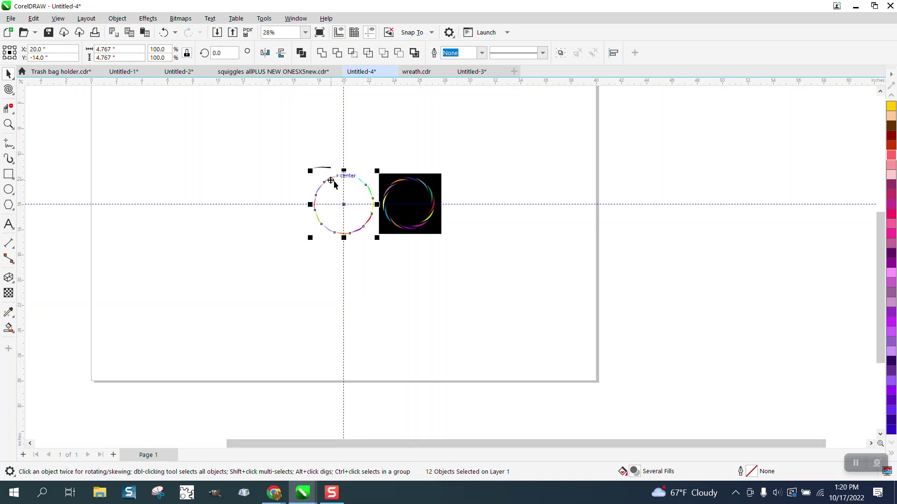
key(Delete)
Move the stroke onto the vertical guide and the reference wheel image to the right.
drag(321, 169, 342, 170)
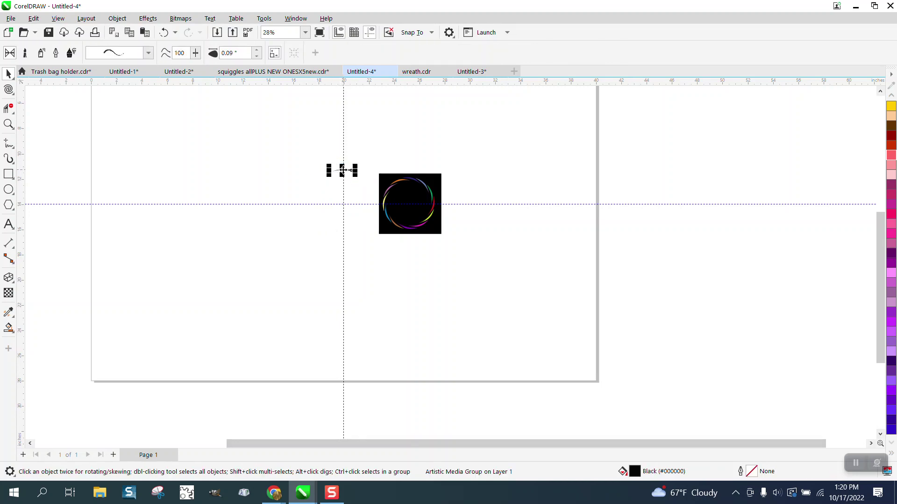
drag(412, 195, 517, 196)
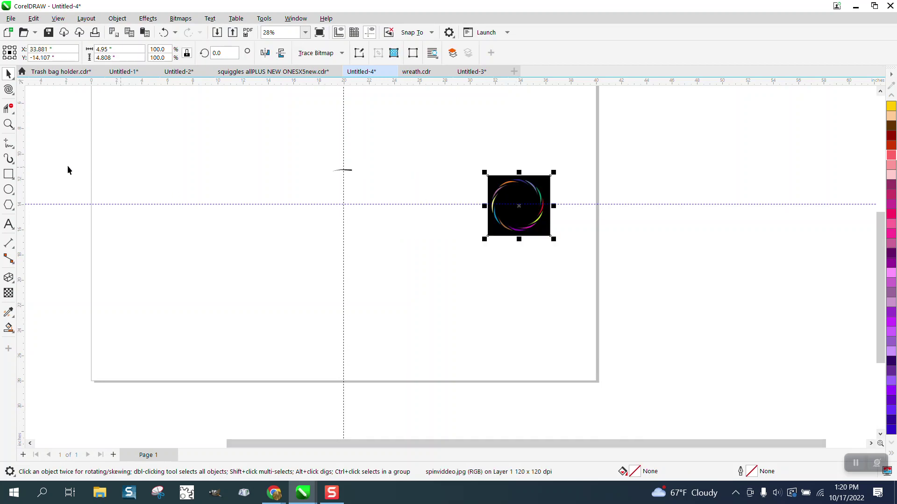
click(9, 124)
Move the brush stroke's rotation centre down to the guide crossing.
drag(488, 282, 488, 282)
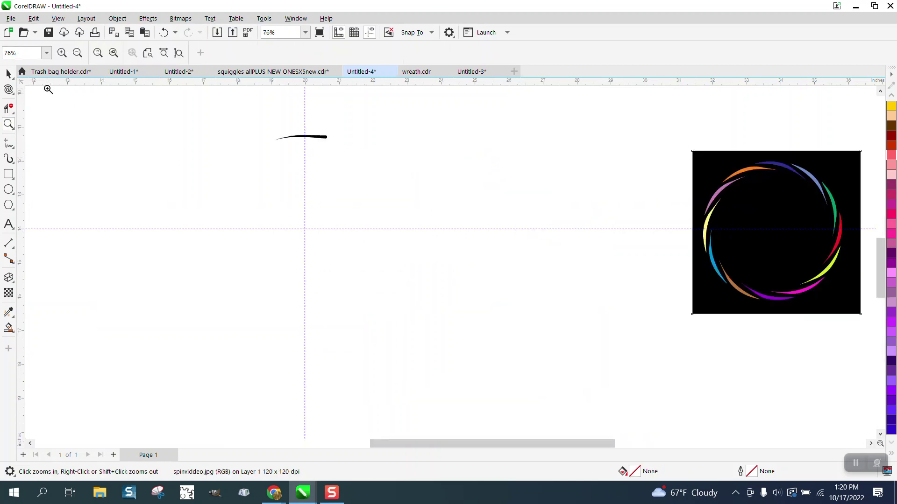
key(space)
click(326, 138)
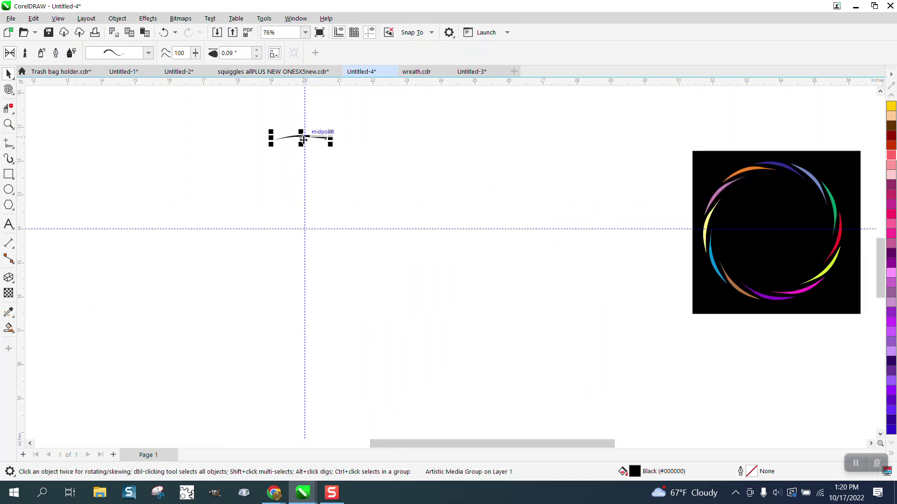
click(325, 139)
drag(301, 138, 309, 225)
click(316, 137)
click(317, 138)
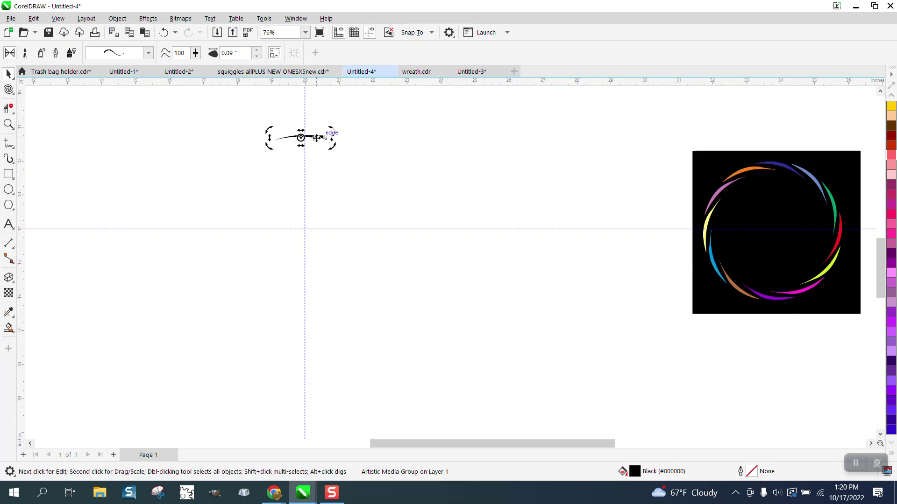
click(302, 138)
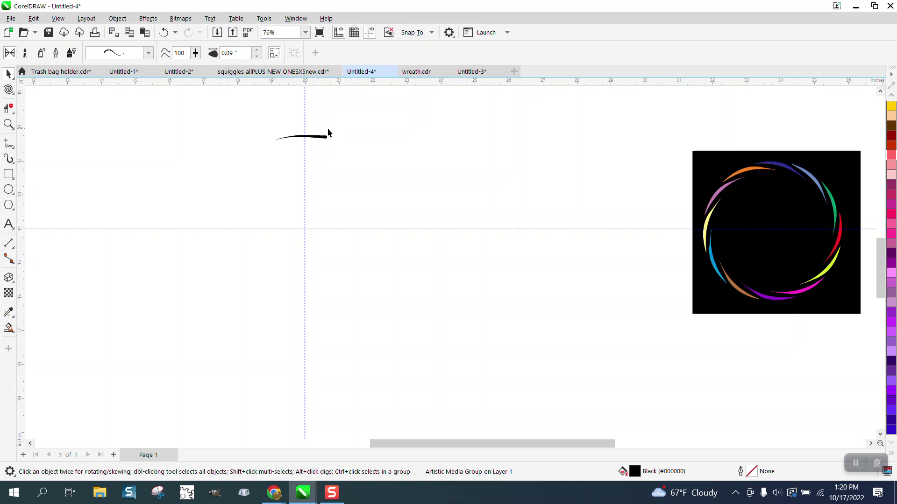
key(Escape)
Break the Artistic Media group apart into a plain curve, showing its rotation handles.
click(310, 138)
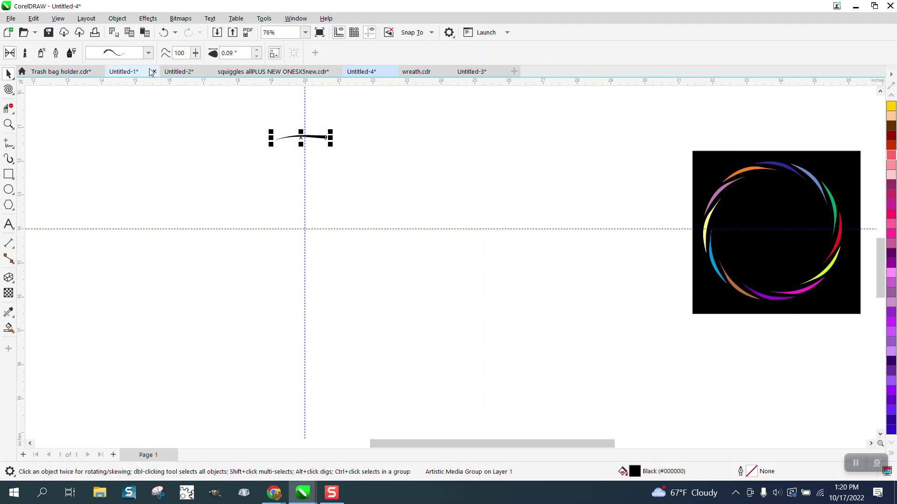
click(118, 18)
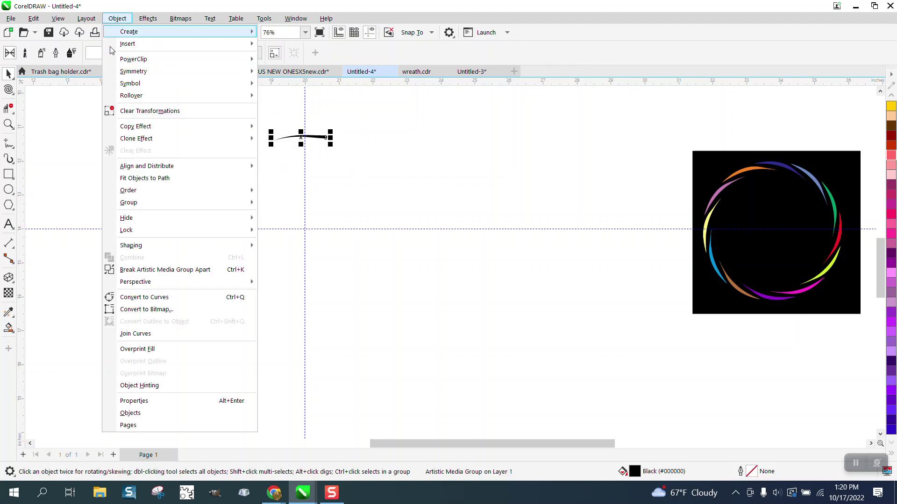
click(181, 269)
key(Escape)
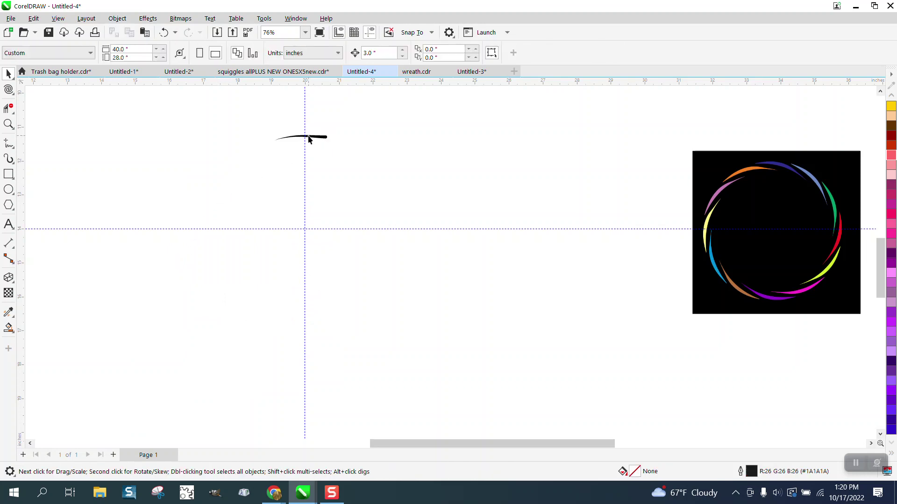
drag(308, 139, 334, 167)
key(Escape)
click(319, 139)
click(301, 138)
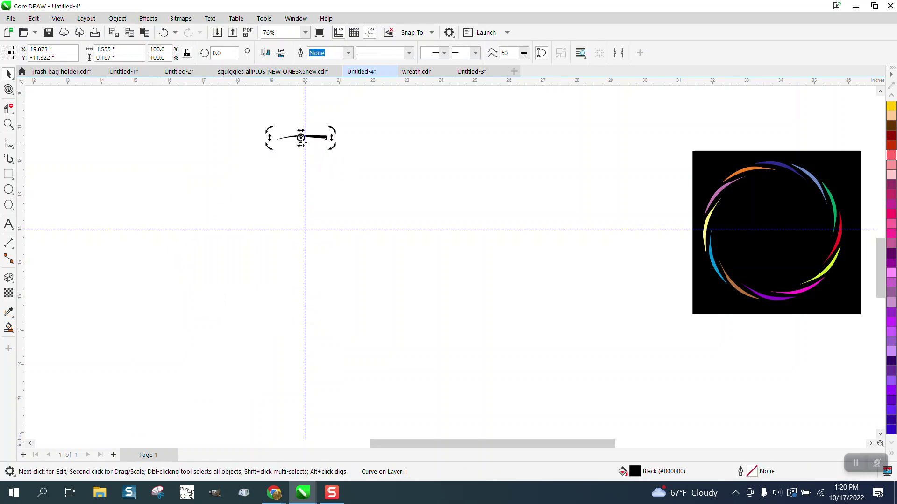
click(314, 136)
click(314, 136)
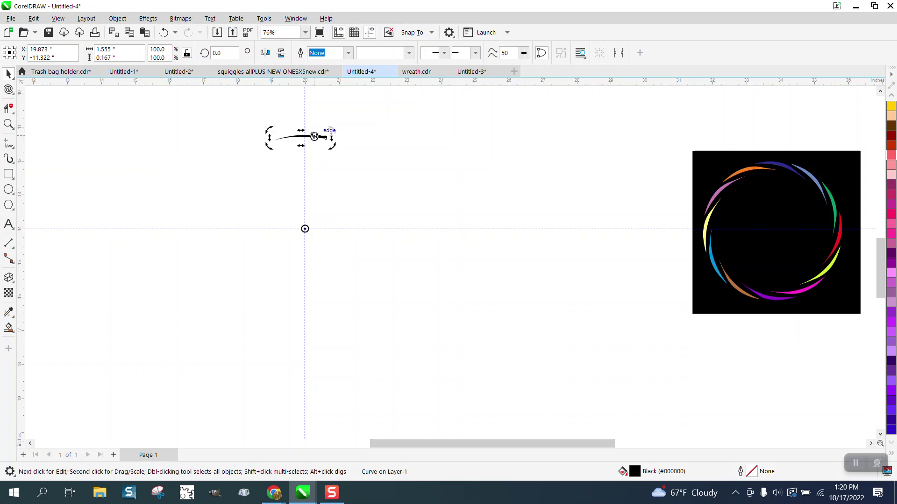
Rotate 11 copies of the stroke by 30° with the Transform docker.
click(284, 22)
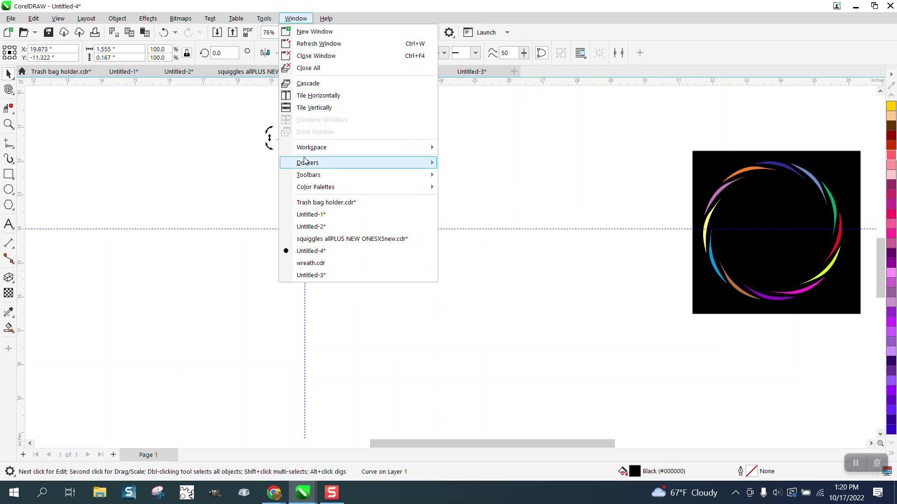
mouse_move(357, 167)
click(467, 139)
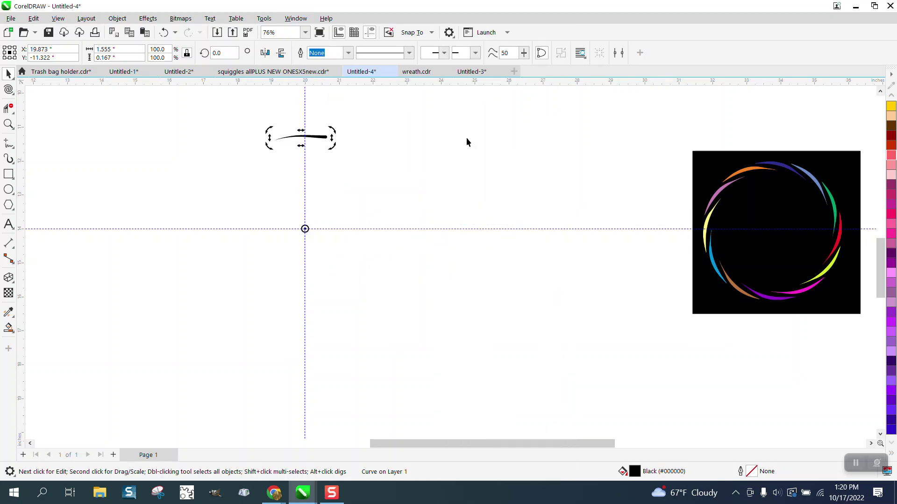
drag(778, 121, 740, 130)
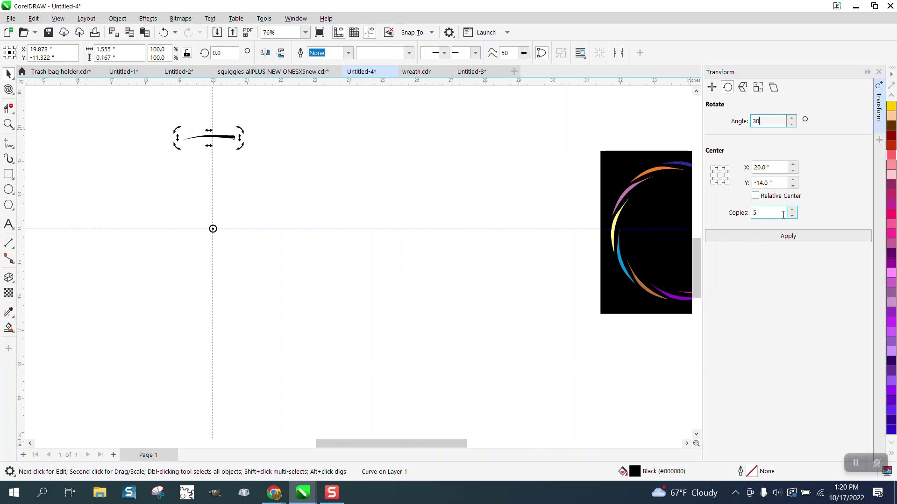
drag(763, 214, 733, 217)
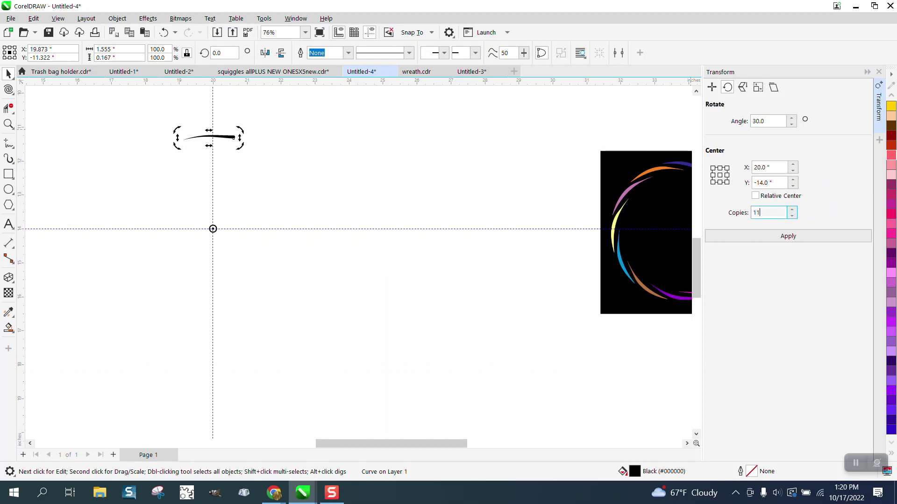
click(789, 237)
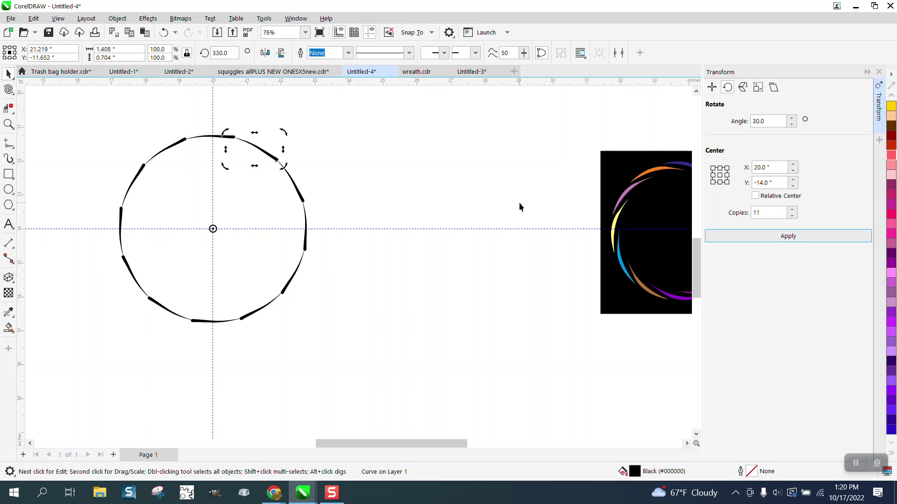
click(878, 72)
Group the twelve ring strokes and twirl them lightly so each gets a hooked tip.
drag(188, 113, 501, 353)
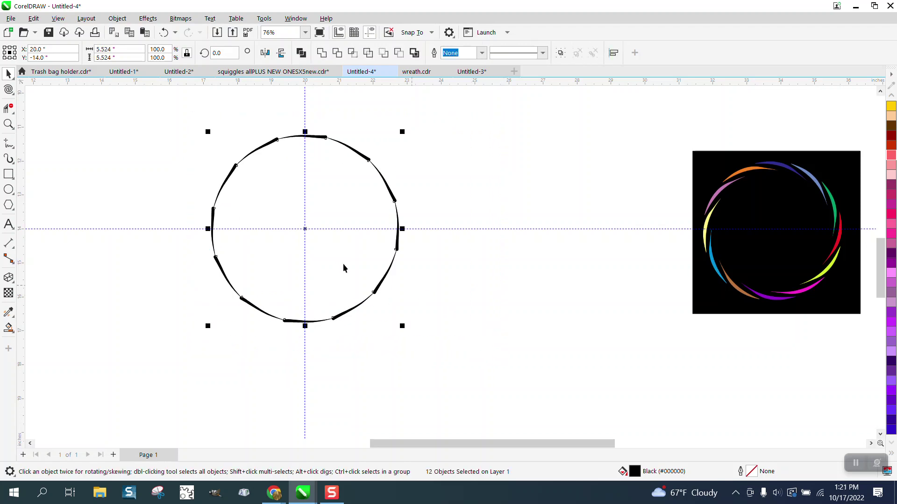
key(ctrl+g)
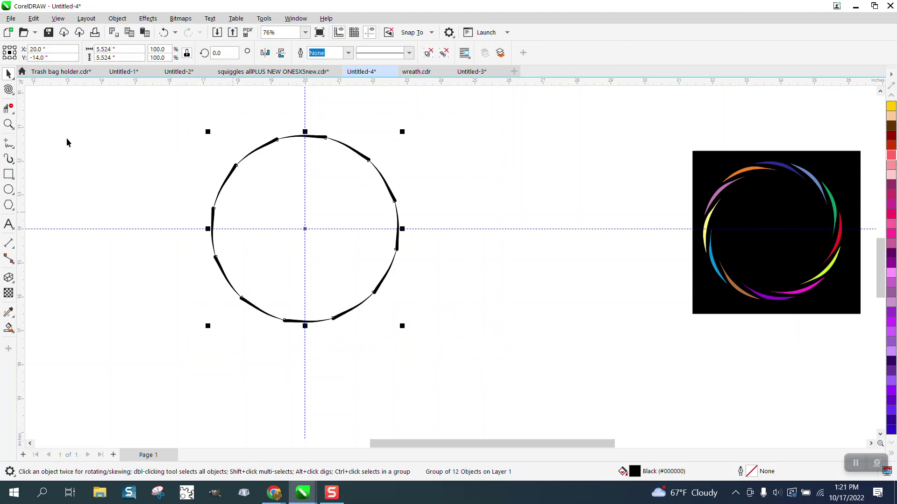
click(13, 97)
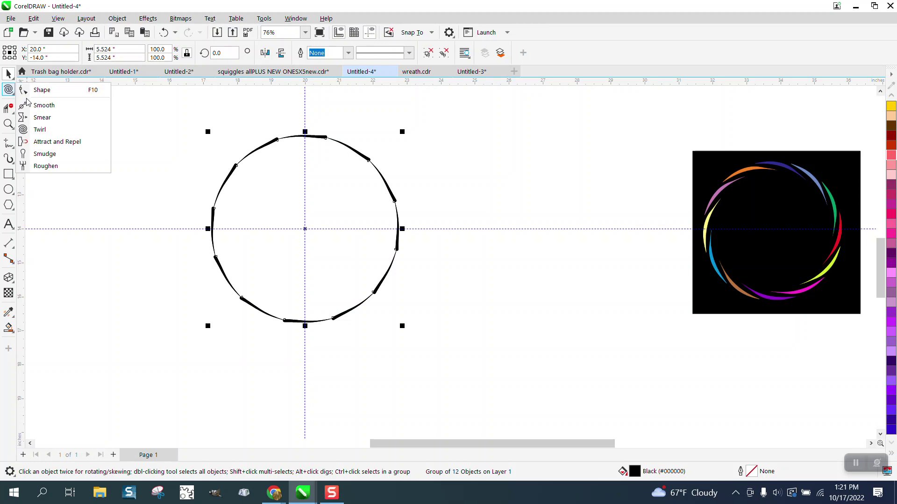
click(41, 128)
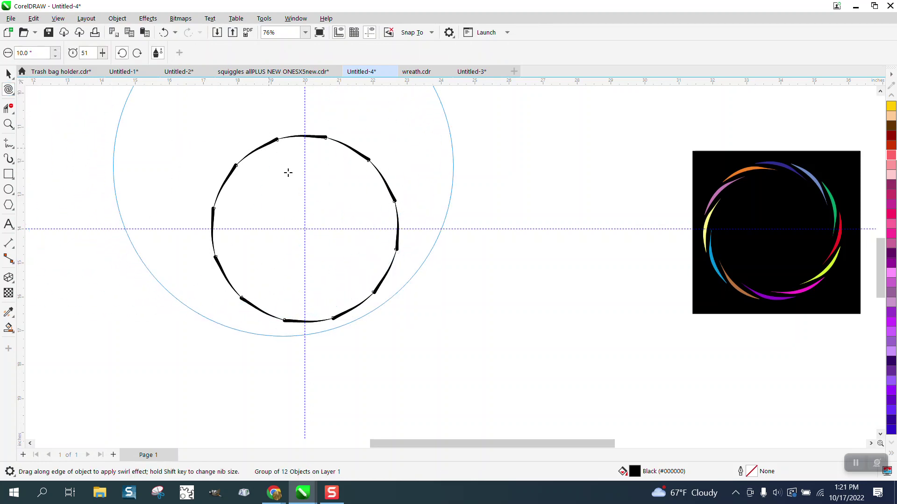
drag(305, 229, 305, 229)
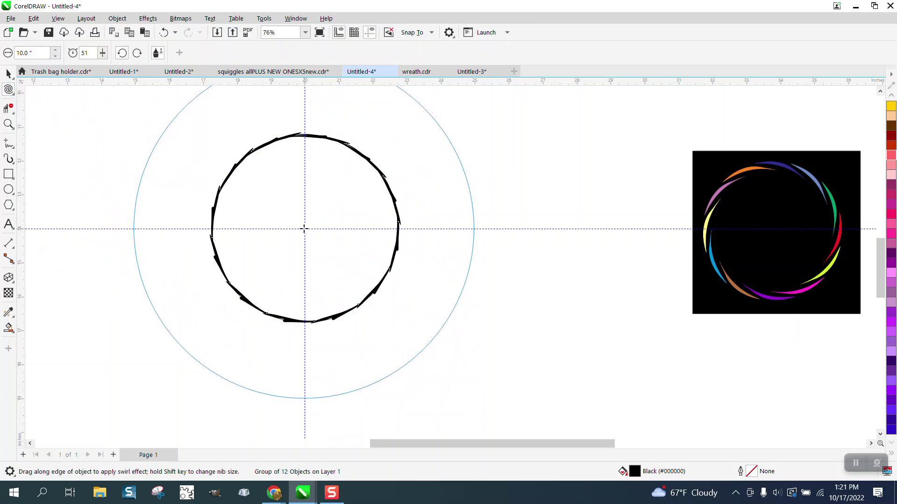
Zoom in to inspect the top of the ring and the colour wheel reference image.
click(8, 124)
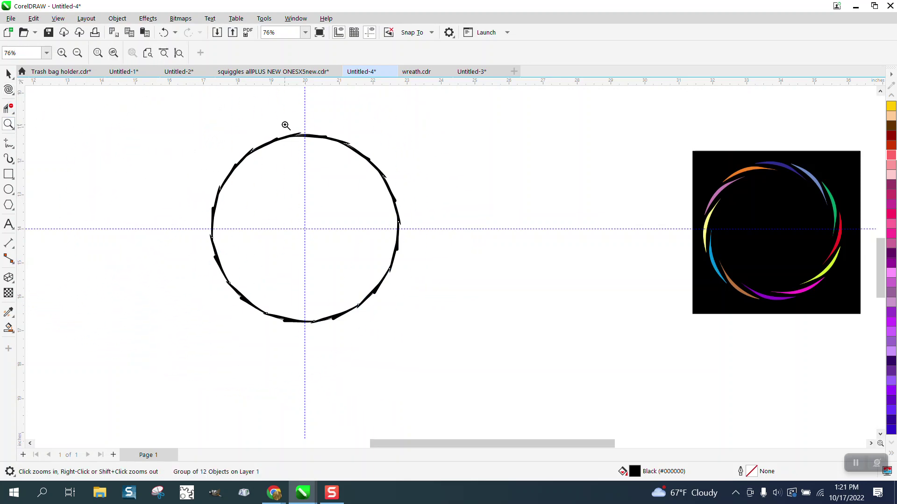
drag(353, 173, 353, 174)
scroll(228, 134, down, 5)
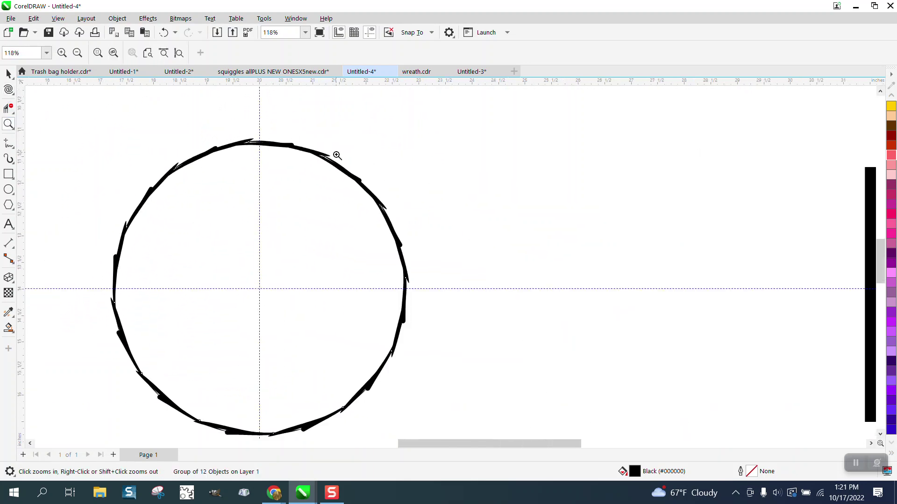
drag(493, 153, 601, 257)
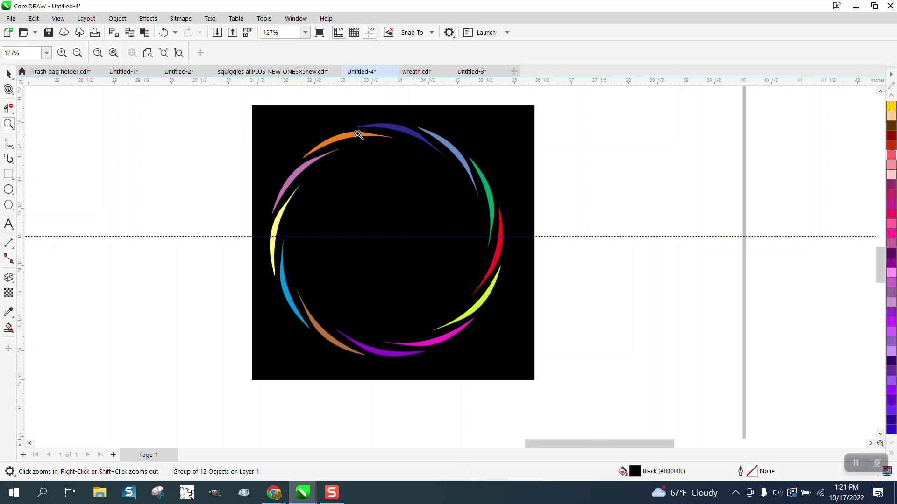
scroll(334, 135, down, 3)
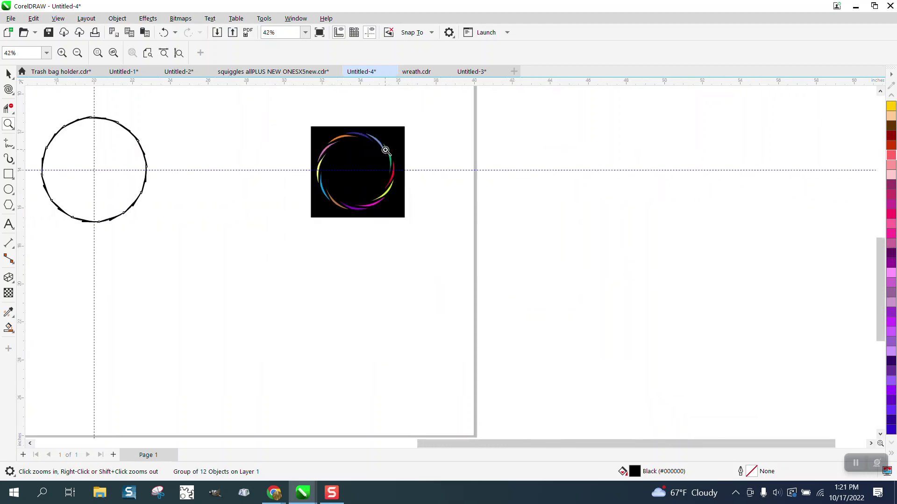
Delete the twirled ring and draw a thin rectangle in its place.
click(8, 73)
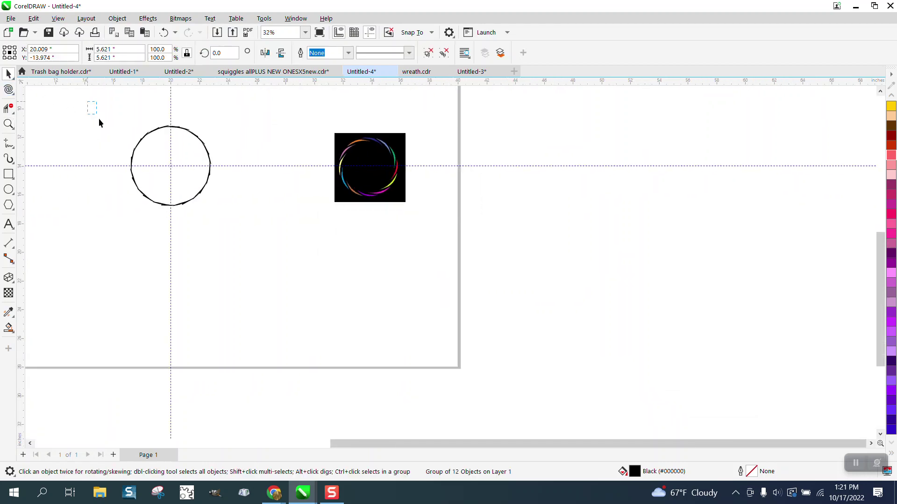
drag(99, 119, 294, 222)
key(Delete)
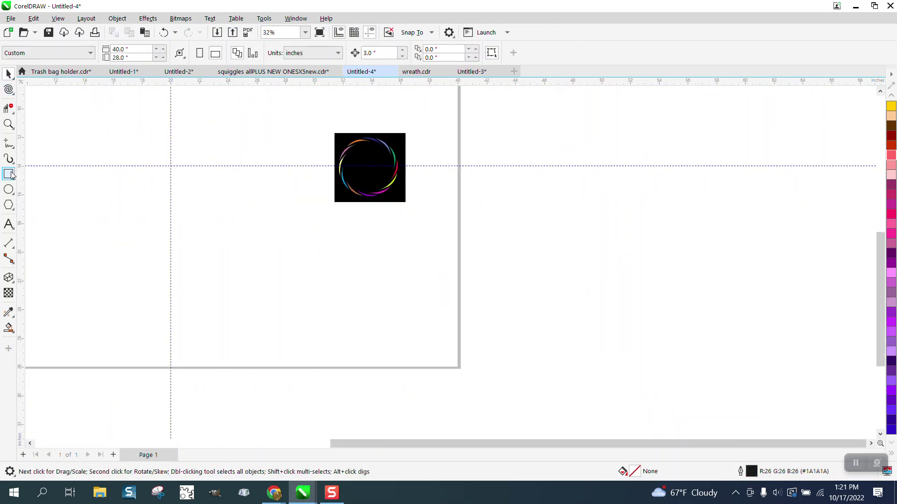
click(8, 174)
drag(157, 143, 186, 112)
key(space)
Tilt the bar to 14.052° and give it a solid black fill with no outline.
click(171, 125)
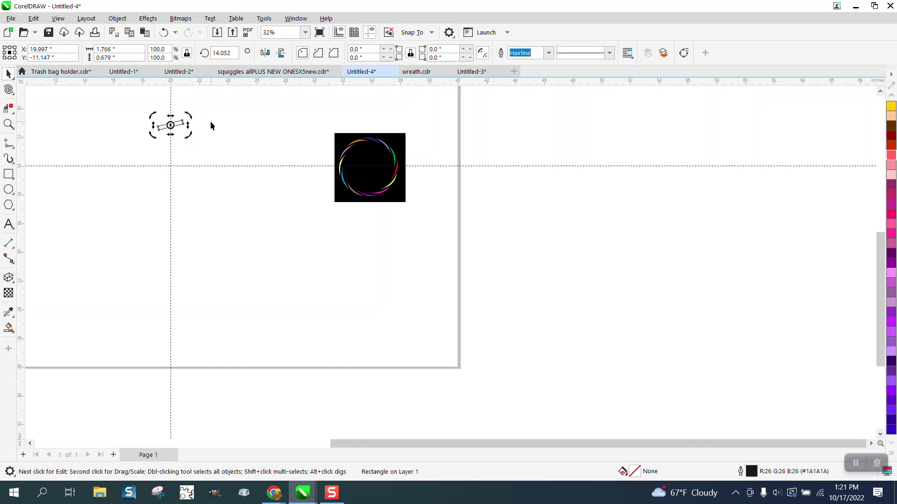
click(891, 96)
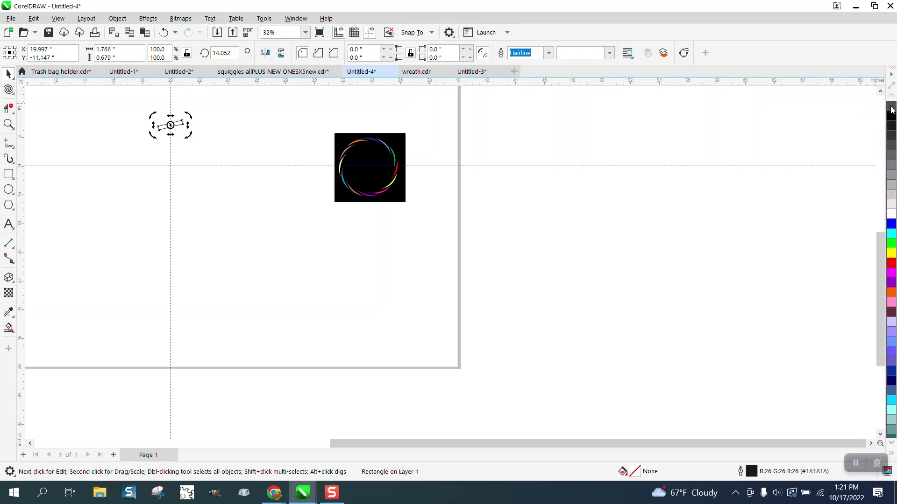
click(891, 115)
right_click(892, 106)
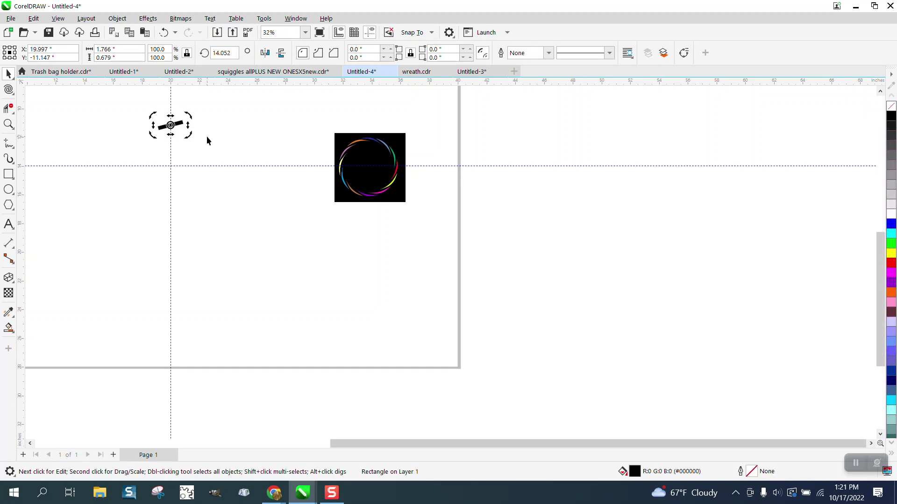
Move the black bar up onto the vertical guide above the intersection.
click(190, 117)
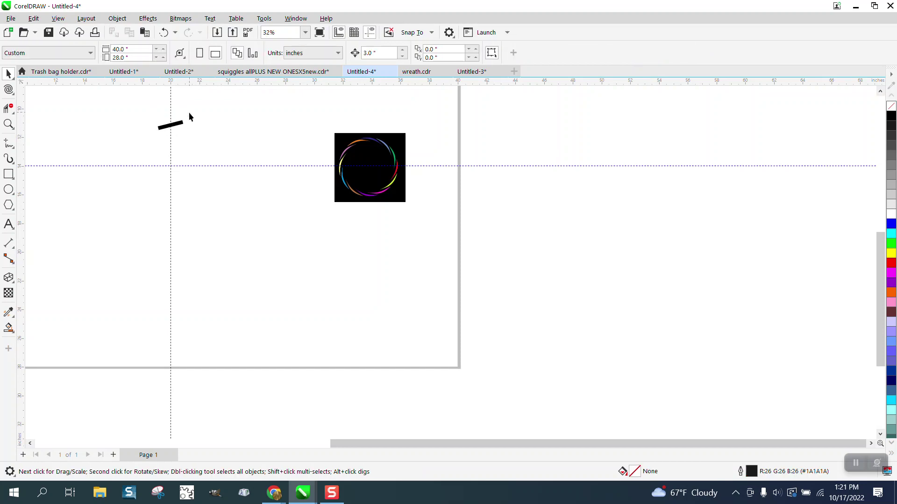
drag(176, 126, 171, 104)
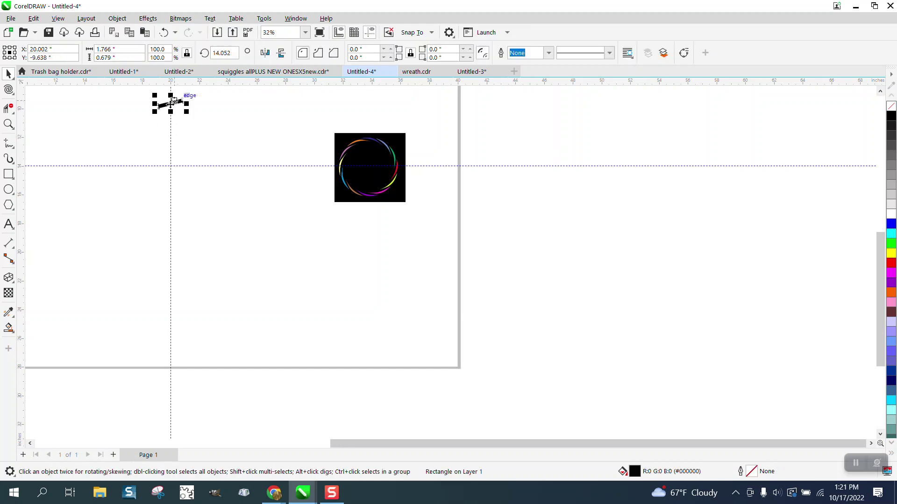
click(171, 104)
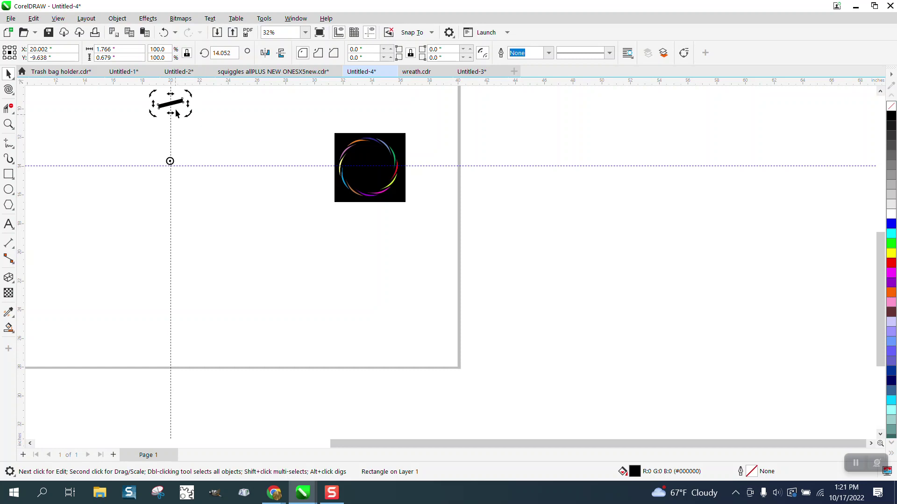
click(176, 102)
Make 11 copies of the bar rotated 30° around centre X 20, Y -14 with the Transform docker.
click(176, 103)
click(300, 19)
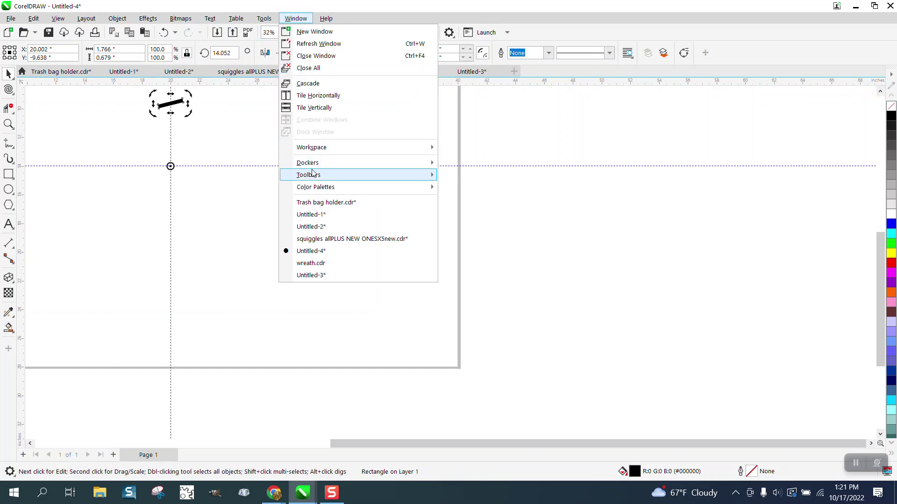
mouse_move(313, 166)
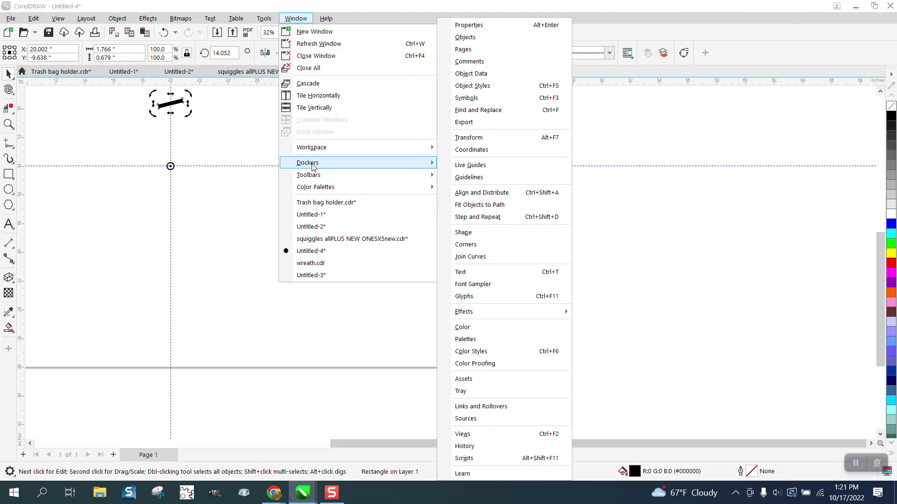
click(489, 138)
click(798, 236)
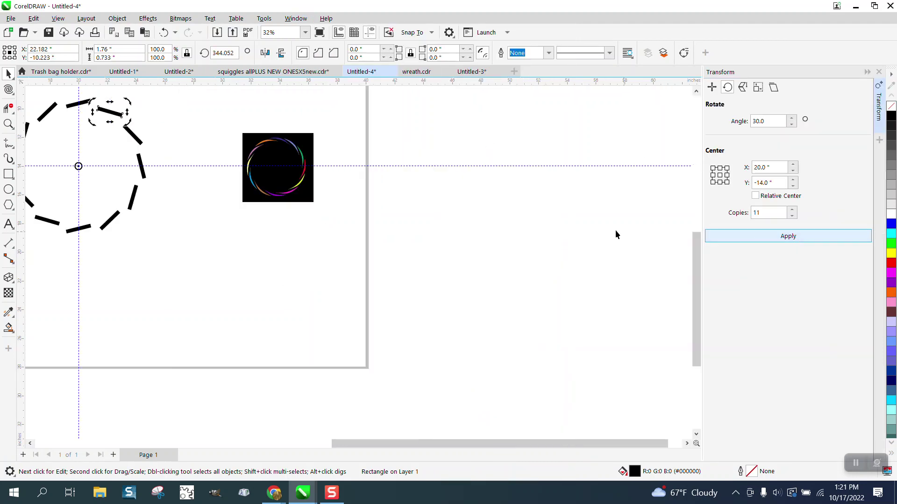
Zoom in on the new ring and select all twelve bars.
click(8, 124)
scroll(169, 145, down, 2)
drag(45, 101, 234, 238)
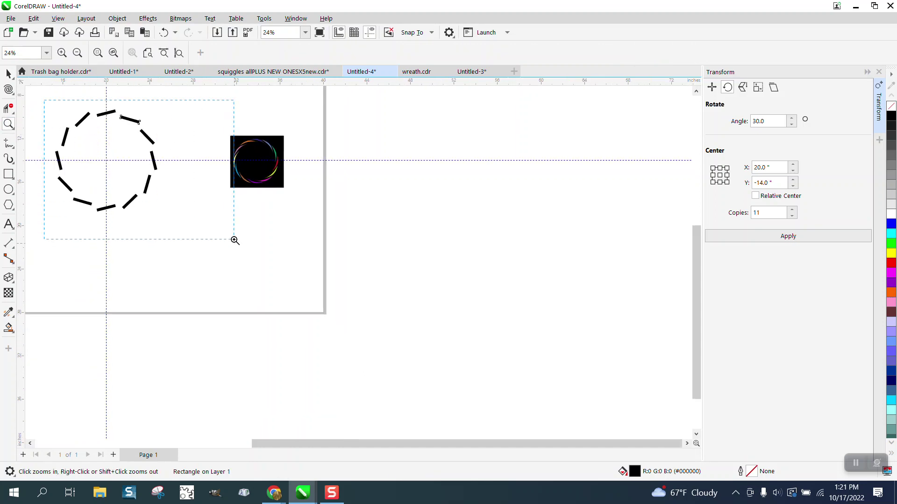
click(9, 73)
drag(143, 107, 508, 400)
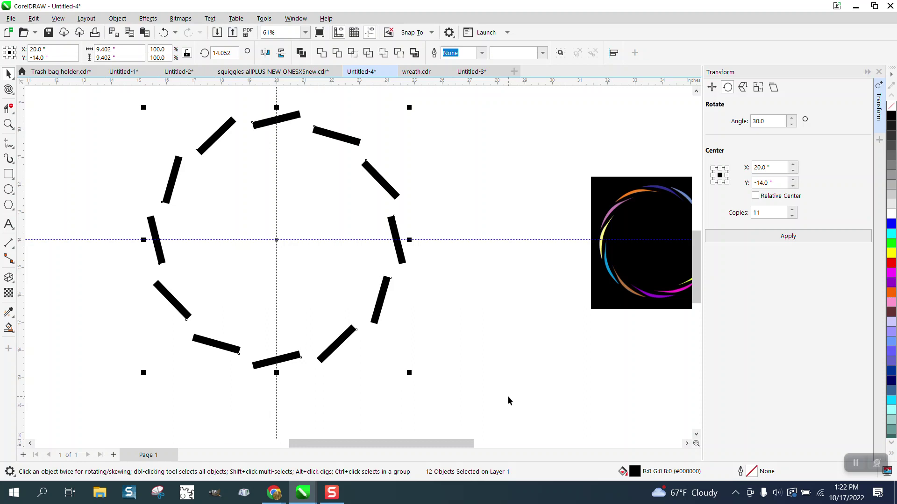
Group the twelve bars and twirl them at the ring's centre with a 15.0" radius into curved swooshes.
key(ctrl+g)
click(15, 95)
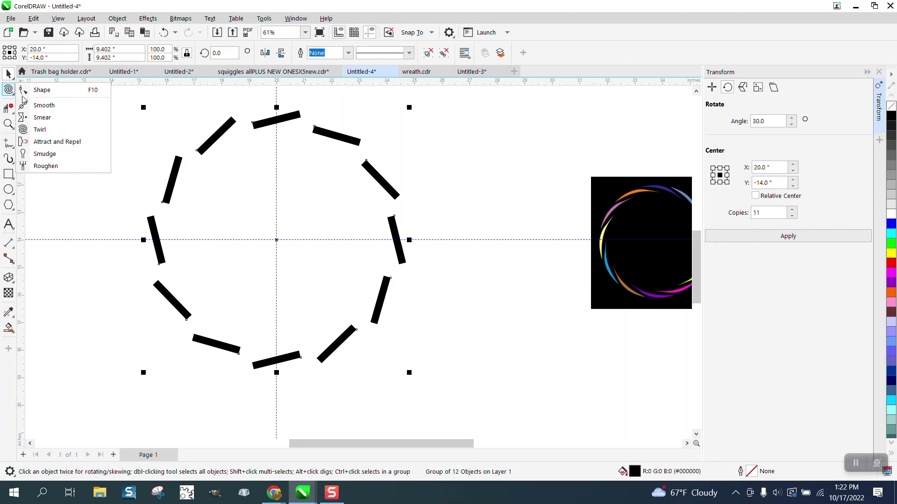
click(47, 130)
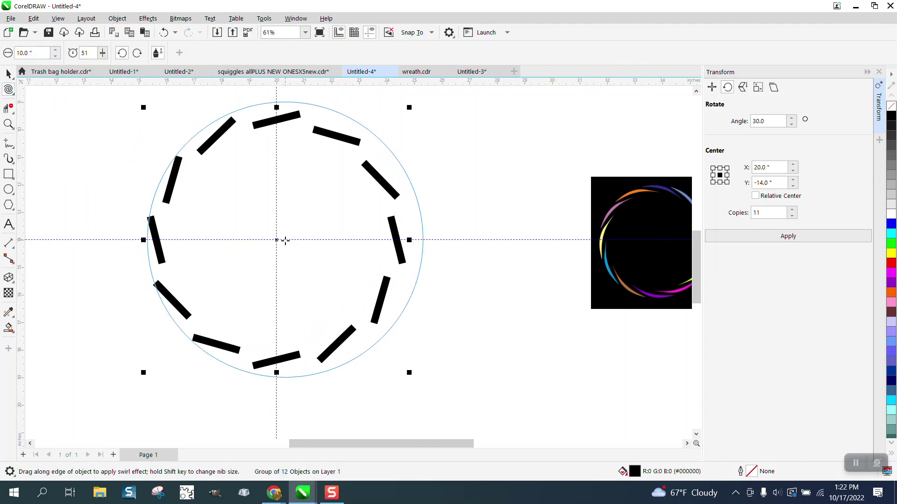
click(45, 53)
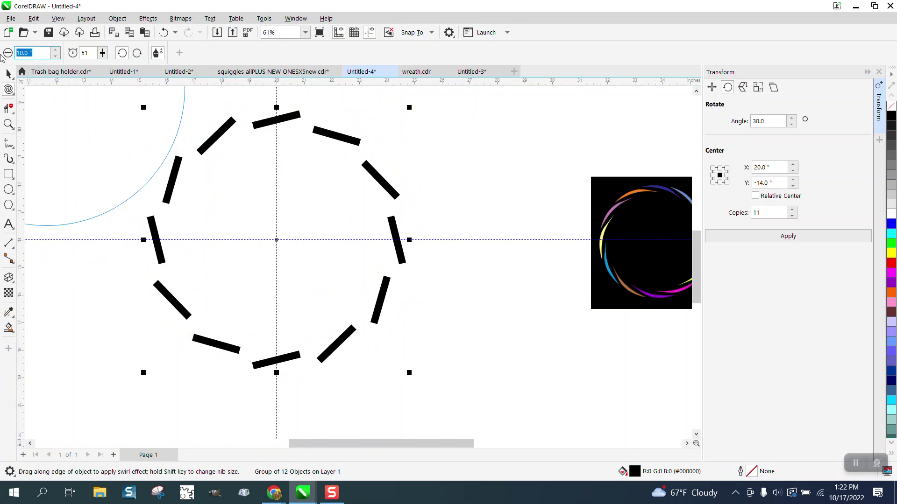
text(15)
key(Return)
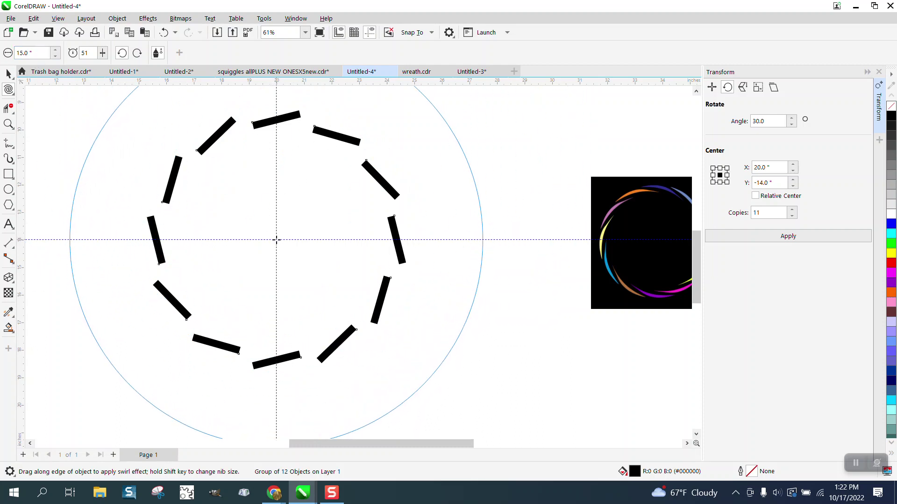
drag(276, 239, 276, 240)
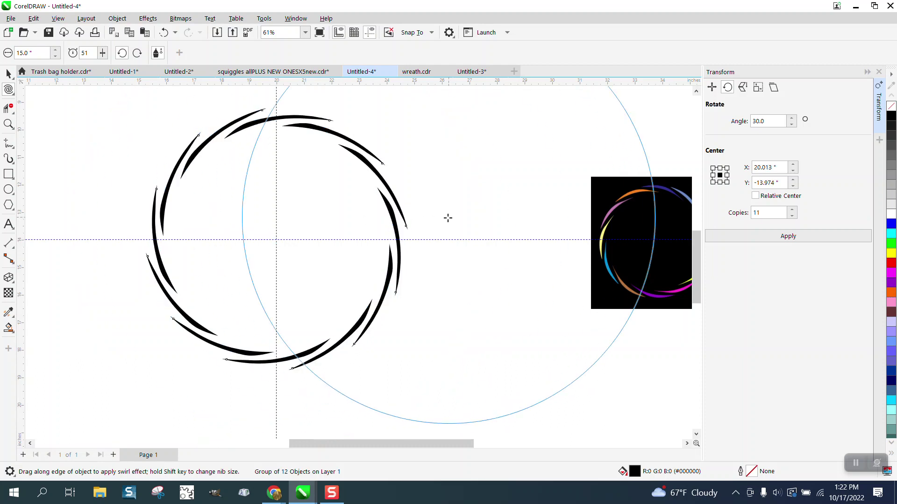
scroll(351, 221, down, 1)
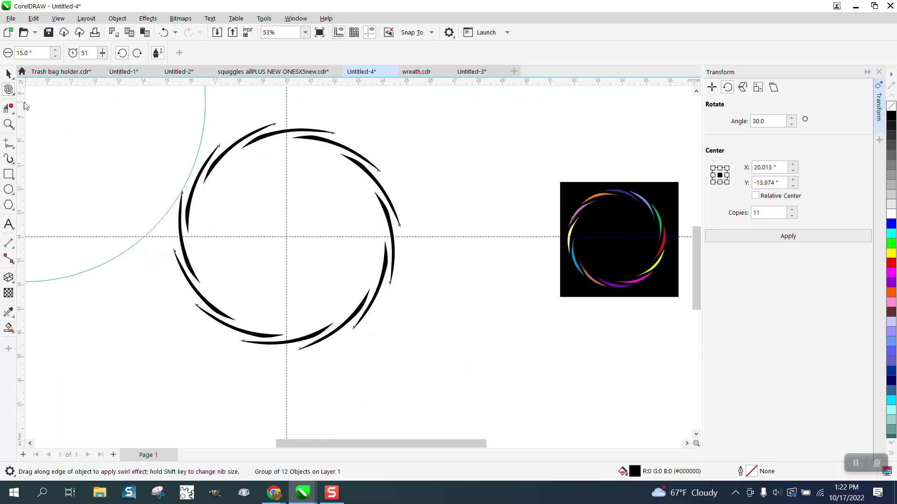
click(7, 74)
Raise the horizontal guide and centre the spinviddeo.jpg wheel image inside the swoosh ring.
drag(590, 237, 451, 182)
drag(616, 242, 282, 237)
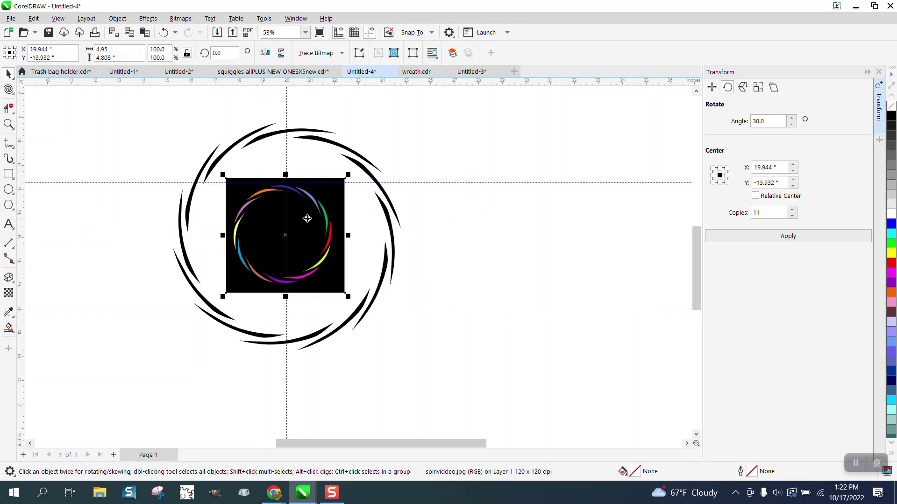
click(8, 123)
drag(224, 120, 436, 295)
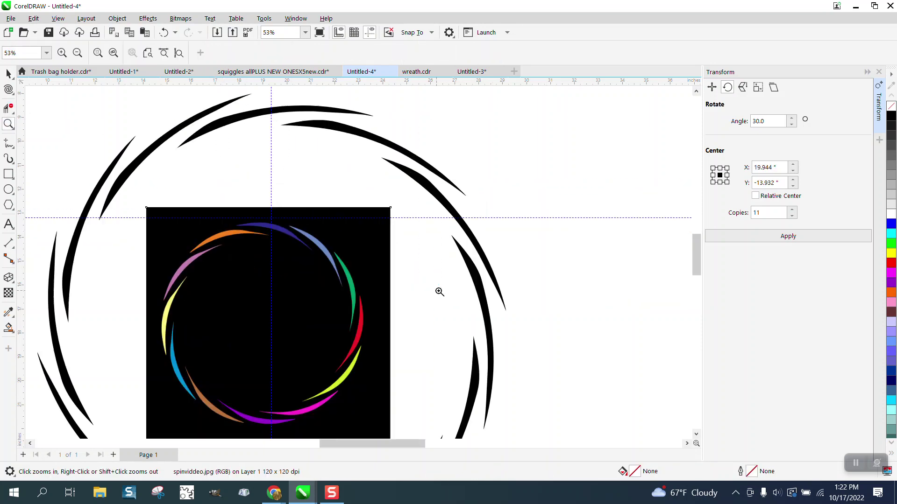
scroll(380, 217, down, 2)
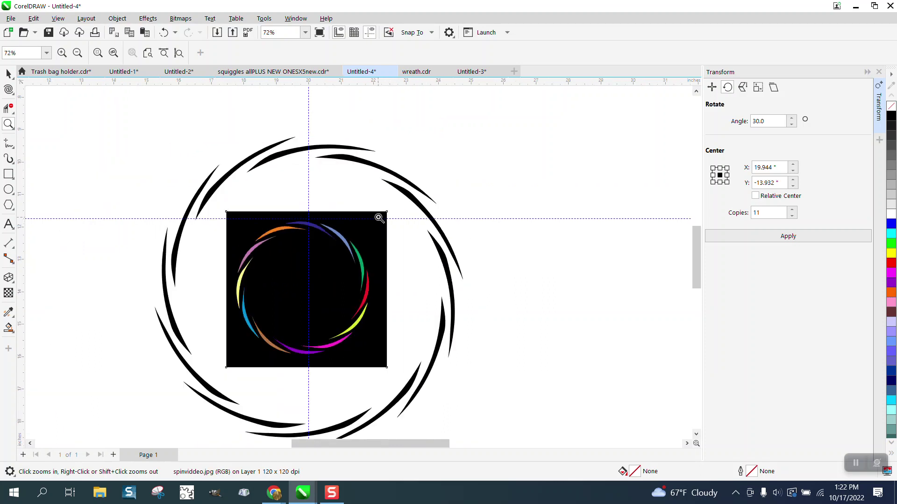